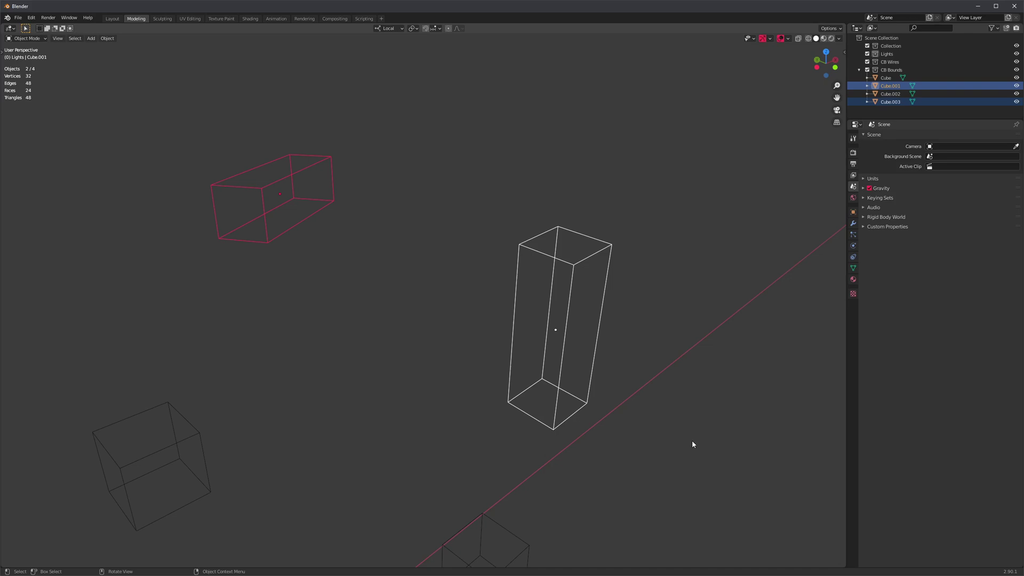
- Generate a set of wires between the two selected bounding boxes with the Wire Generator
{"action": "middle_click_drag", "start_coordinate": [465, 296], "coordinate": [484, 300], "text": "shift"}
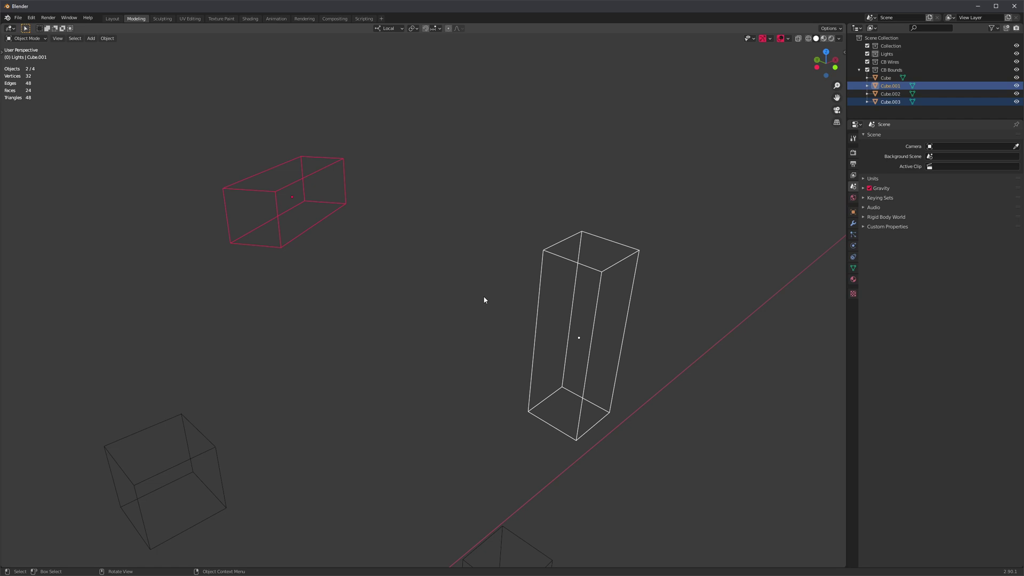
{"action": "middle_click_drag", "start_coordinate": [430, 222], "coordinate": [404, 264]}
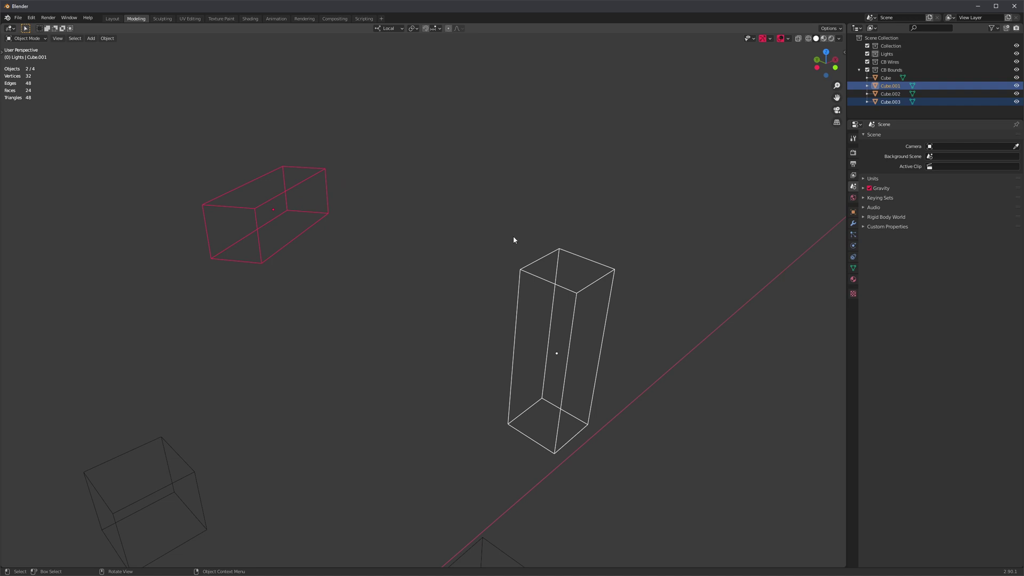
{"action": "middle_click_drag", "start_coordinate": [515, 240], "coordinate": [488, 240]}
{"action": "key", "text": "shift+a"}
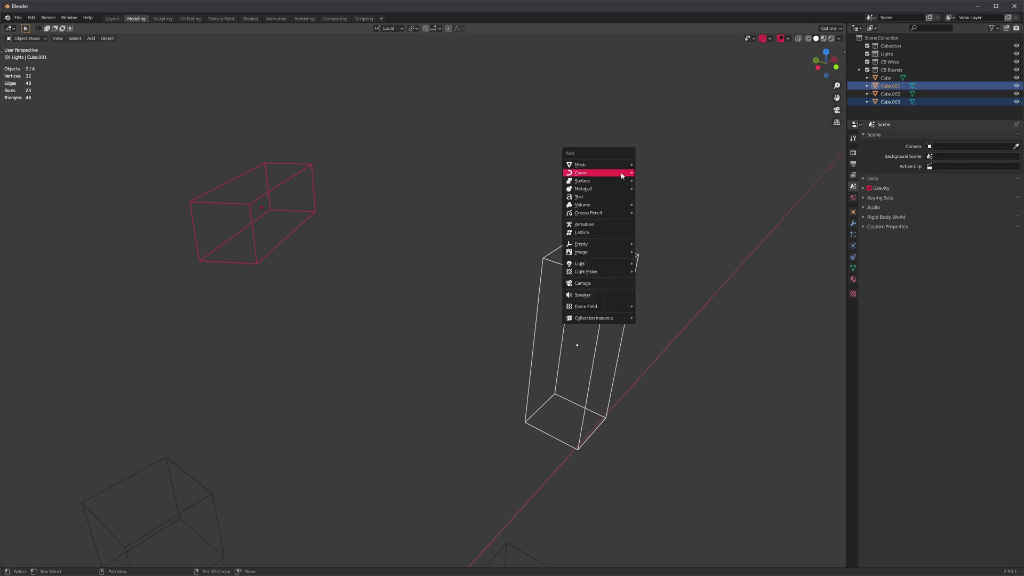
{"action": "mouse_move", "coordinate": [613, 174]}
{"action": "left_click", "coordinate": [674, 231]}
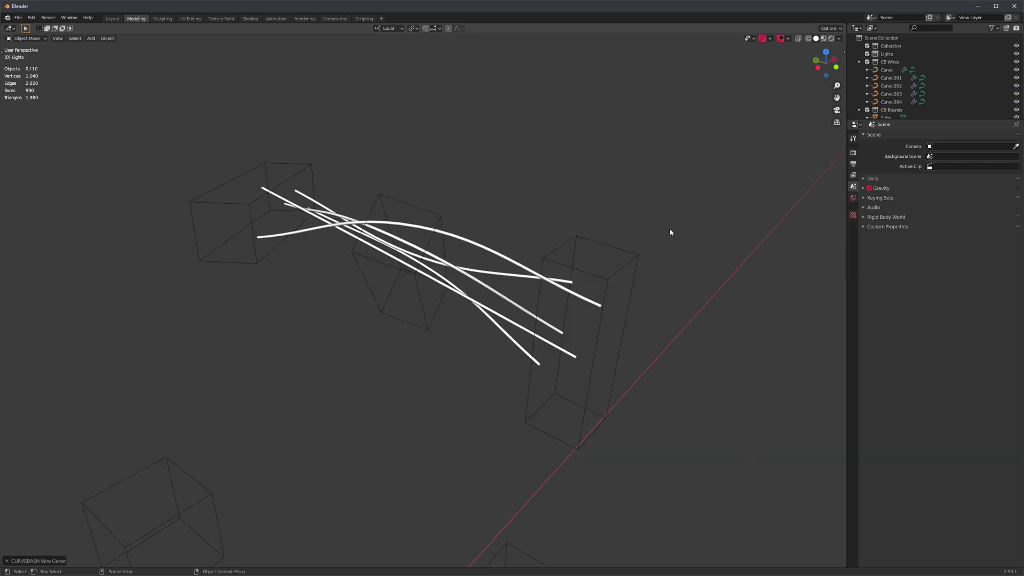
- Look over the generated wires from several angles and undo the generation
{"action": "middle_click_drag", "start_coordinate": [670, 228], "coordinate": [492, 282]}
{"action": "scroll", "coordinate": [492, 282], "scroll_direction": "up", "scroll_amount": 3}
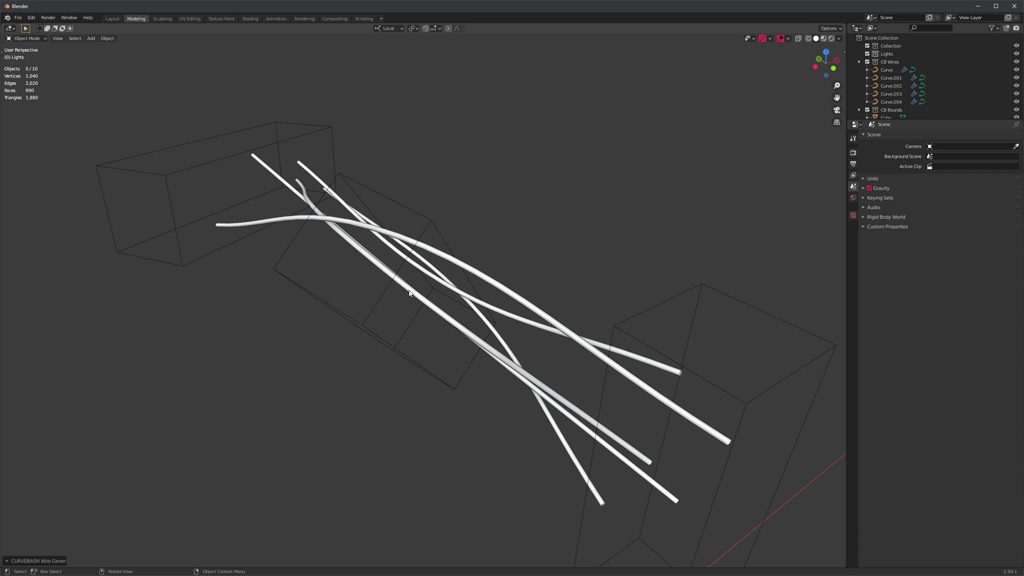
{"action": "scroll", "coordinate": [428, 313], "scroll_direction": "down", "scroll_amount": 5}
{"action": "scroll", "coordinate": [440, 291], "scroll_direction": "up", "scroll_amount": 1}
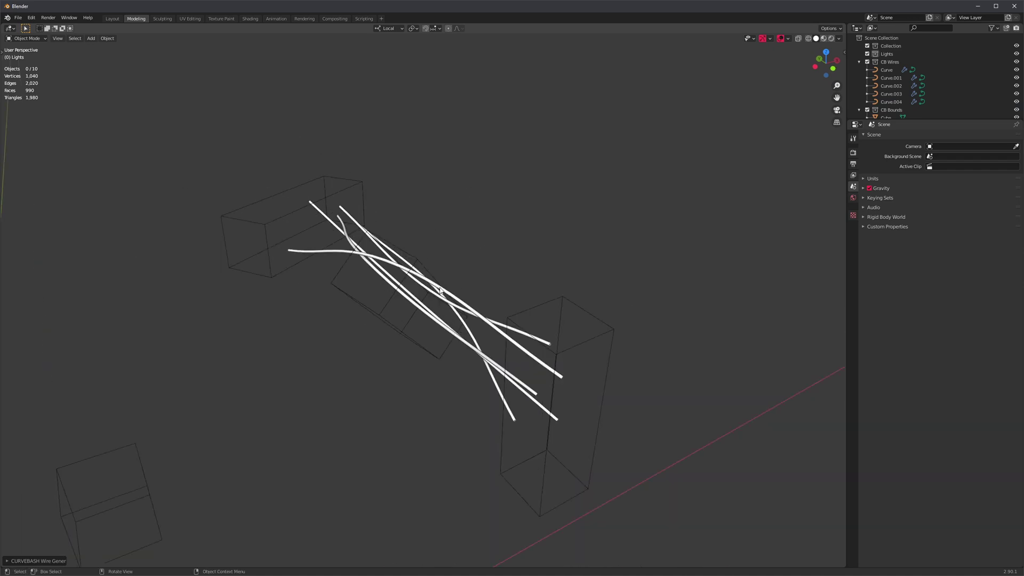
{"action": "middle_click_drag", "start_coordinate": [425, 329], "coordinate": [375, 279]}
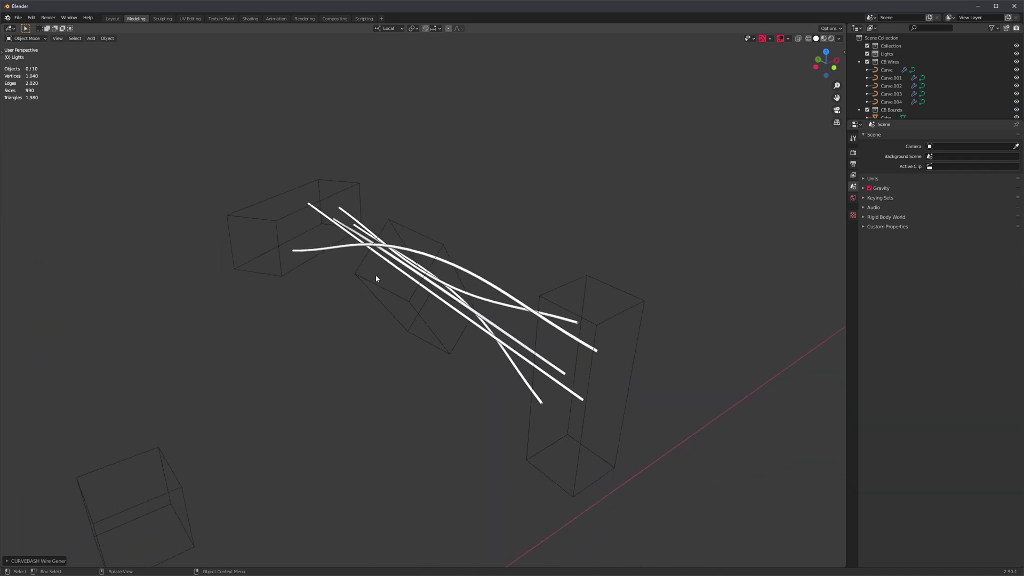
{"action": "scroll", "coordinate": [370, 275], "scroll_direction": "up", "scroll_amount": 2}
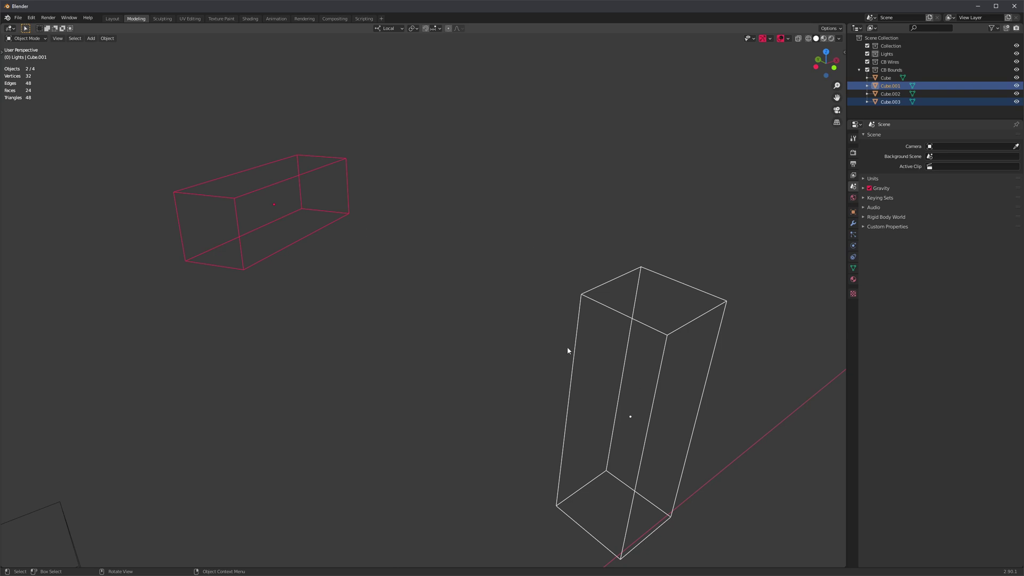
- Run the Wire Generator again on the two selected boxes to create a new set of wires
{"action": "middle_click_drag", "start_coordinate": [394, 267], "coordinate": [401, 241], "text": "alt"}
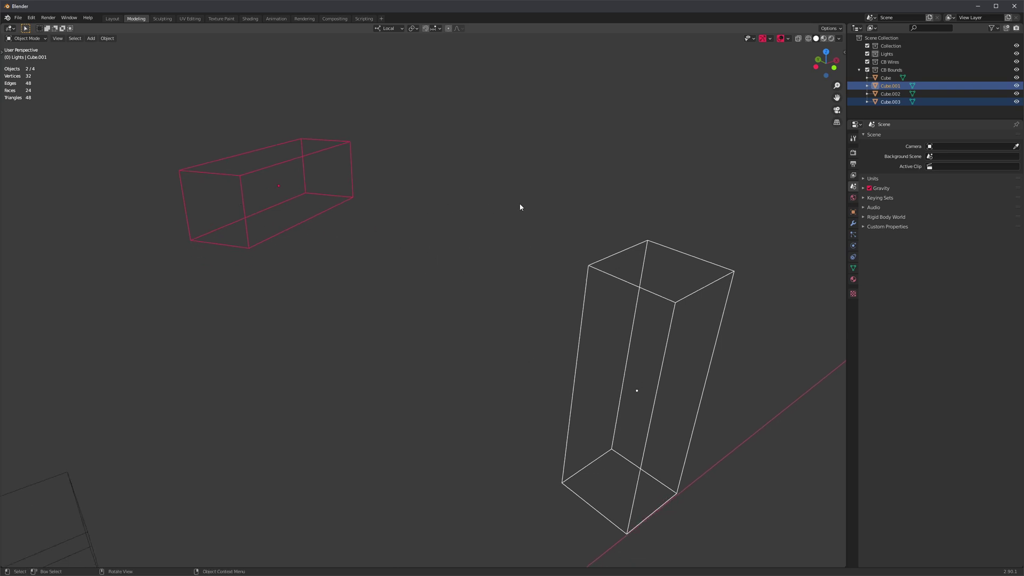
{"action": "left_click_drag", "start_coordinate": [265, 100], "coordinate": [656, 314]}
{"action": "key", "text": "shift+a"}
{"action": "mouse_move", "coordinate": [626, 175]}
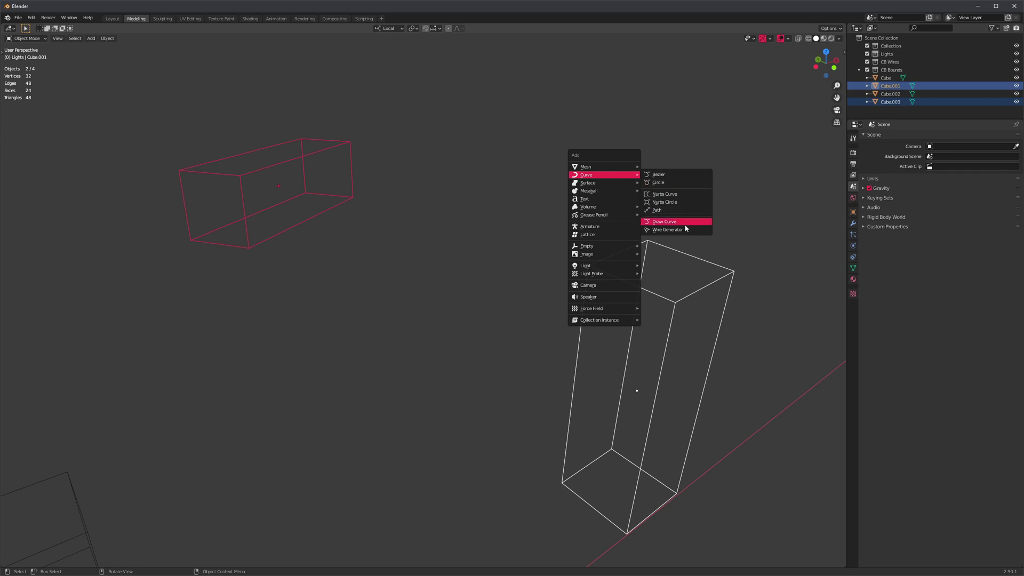
{"action": "left_click", "coordinate": [666, 229]}
{"action": "middle_click_drag", "start_coordinate": [495, 277], "coordinate": [520, 256]}
- Move the middle control box downward so the wires bend through its new position
{"action": "left_click", "coordinate": [309, 239]}
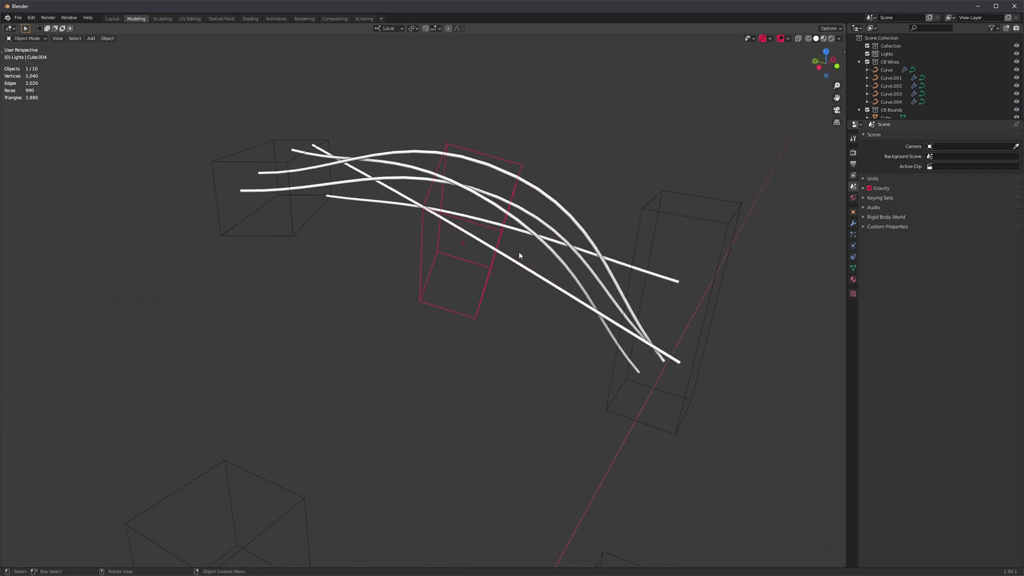
{"action": "key", "text": "g"}
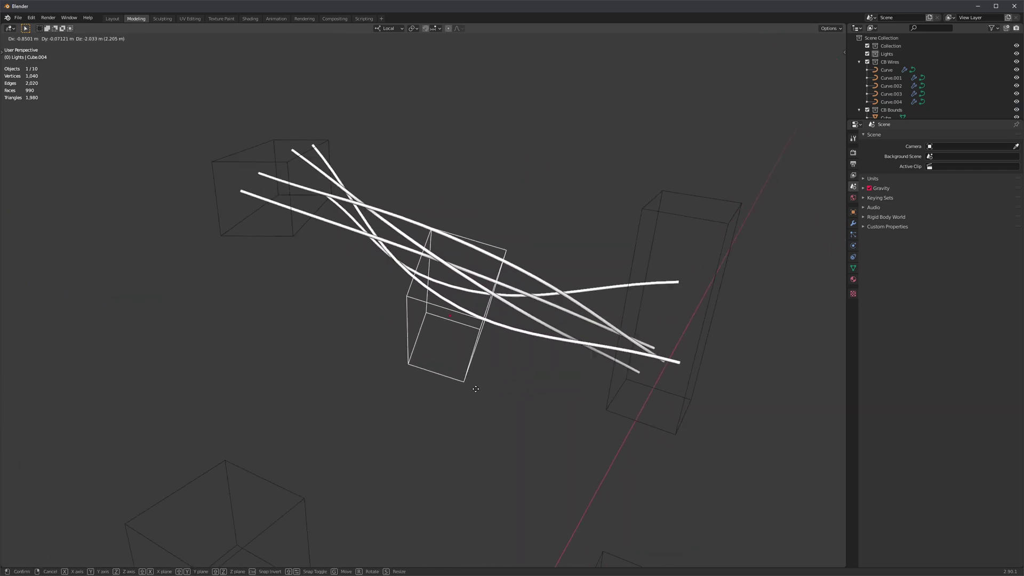
{"action": "left_click", "coordinate": [473, 389]}
{"action": "scroll", "coordinate": [494, 328], "scroll_direction": "up", "scroll_amount": 1}
{"action": "middle_click_drag", "start_coordinate": [494, 327], "coordinate": [432, 377]}
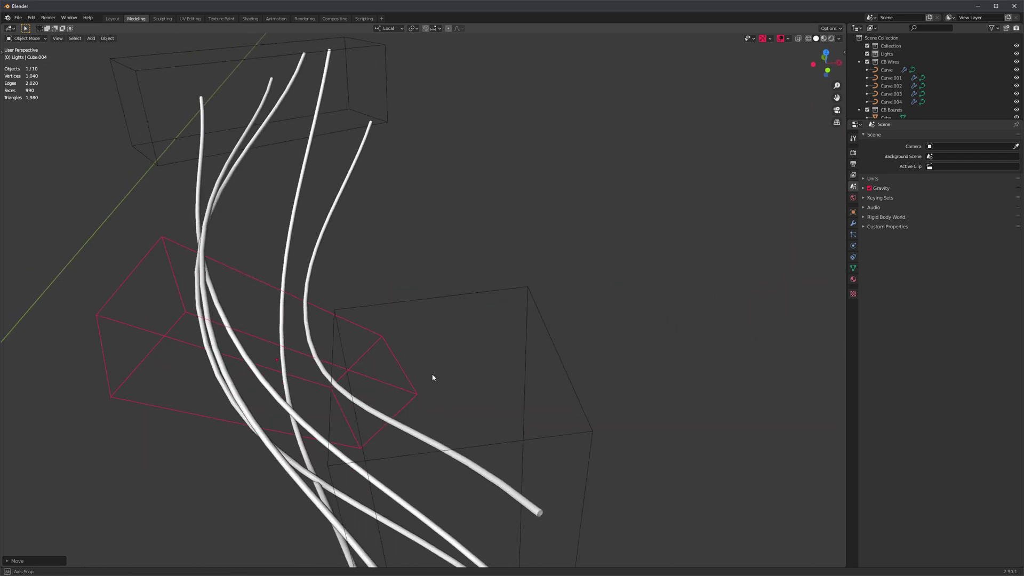
- Undo the middle box's move and the wire generation
{"action": "scroll", "coordinate": [435, 373], "scroll_direction": "down", "scroll_amount": 3}
{"action": "key", "text": "ctrl+z"}
{"action": "key", "text": "ctrl+z"}
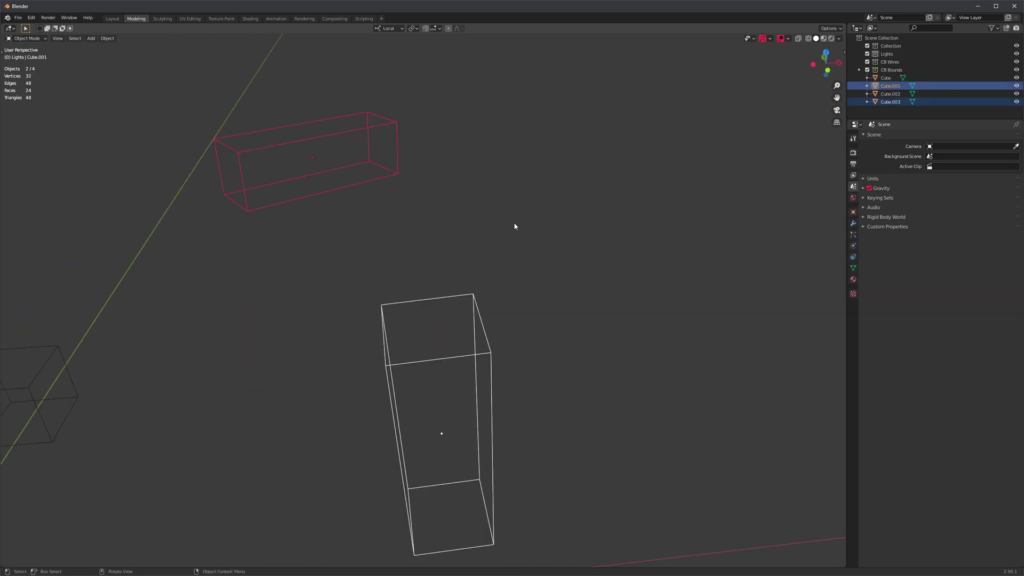
- Create a fresh set of wires between the two selected boxes with the Wire Generator
{"action": "key", "text": "shift+a"}
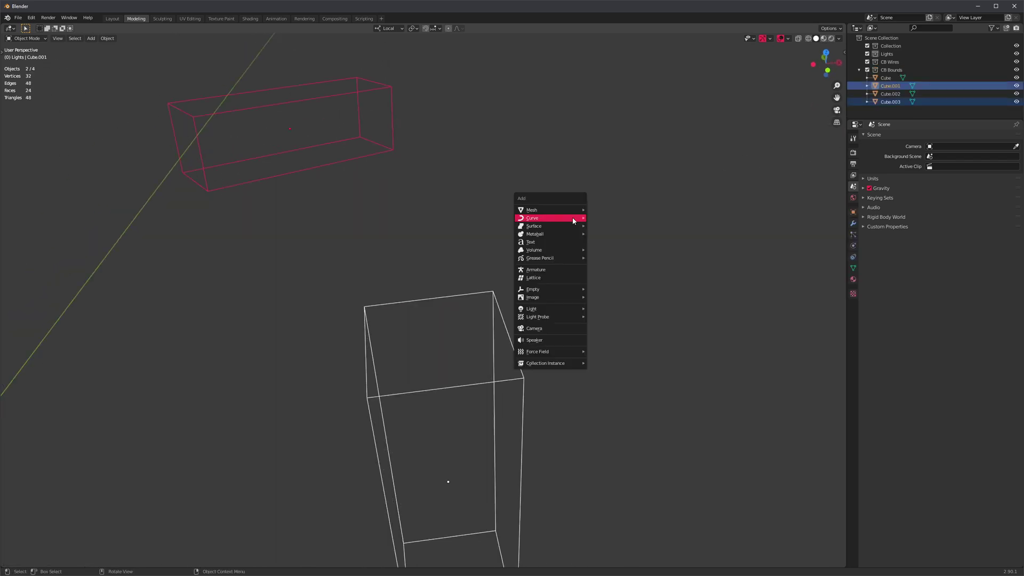
{"action": "mouse_move", "coordinate": [565, 217]}
{"action": "left_click", "coordinate": [613, 273]}
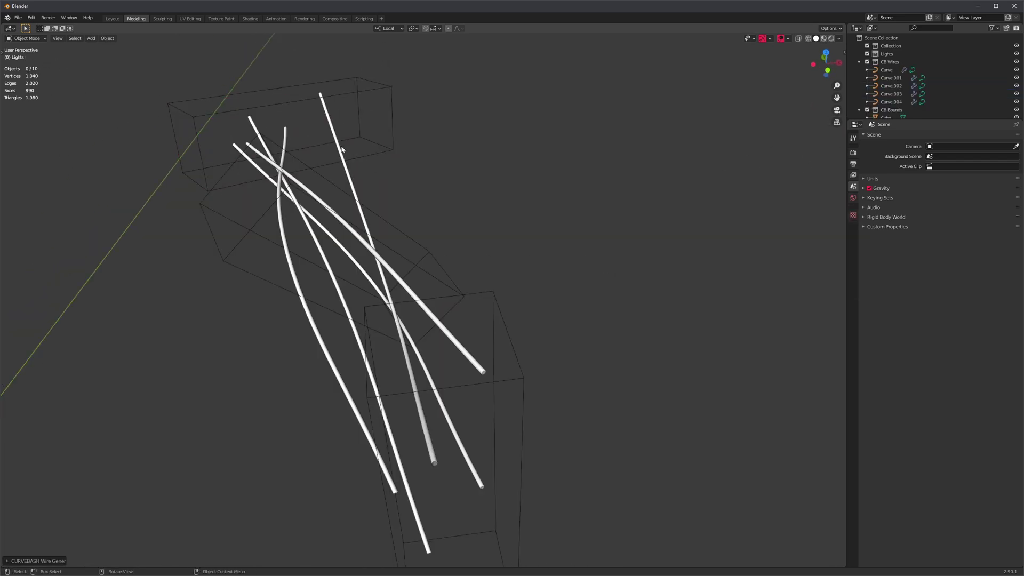
{"action": "middle_click_drag", "start_coordinate": [342, 150], "coordinate": [469, 283]}
- Turn on the grid option for the generated wires
{"action": "key", "text": "F9"}
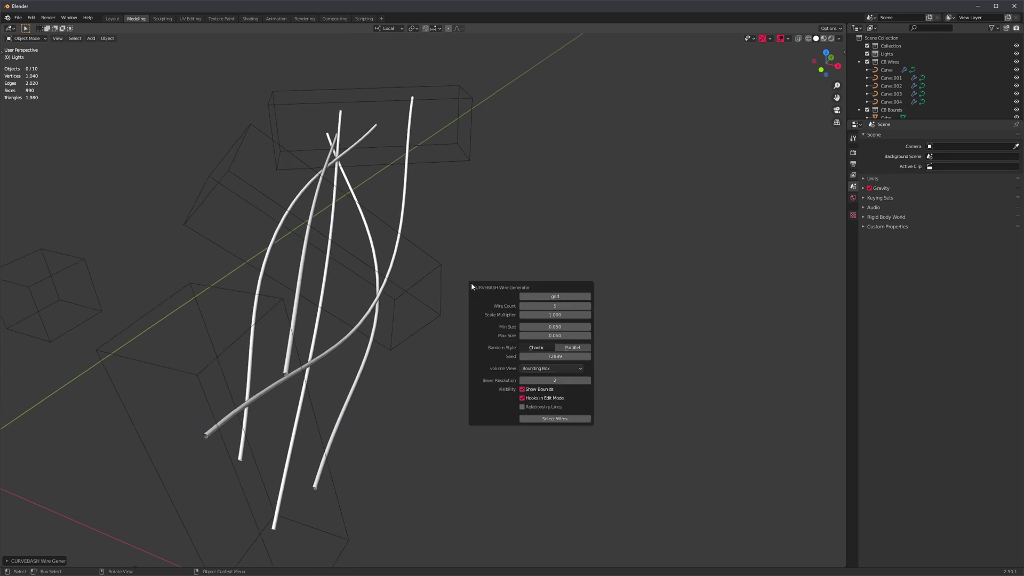
{"action": "left_click", "coordinate": [563, 298]}
{"action": "middle_click_drag", "start_coordinate": [597, 277], "coordinate": [543, 347]}
- Turn off the grid option and set the wire count to 15
{"action": "key", "text": "F9"}
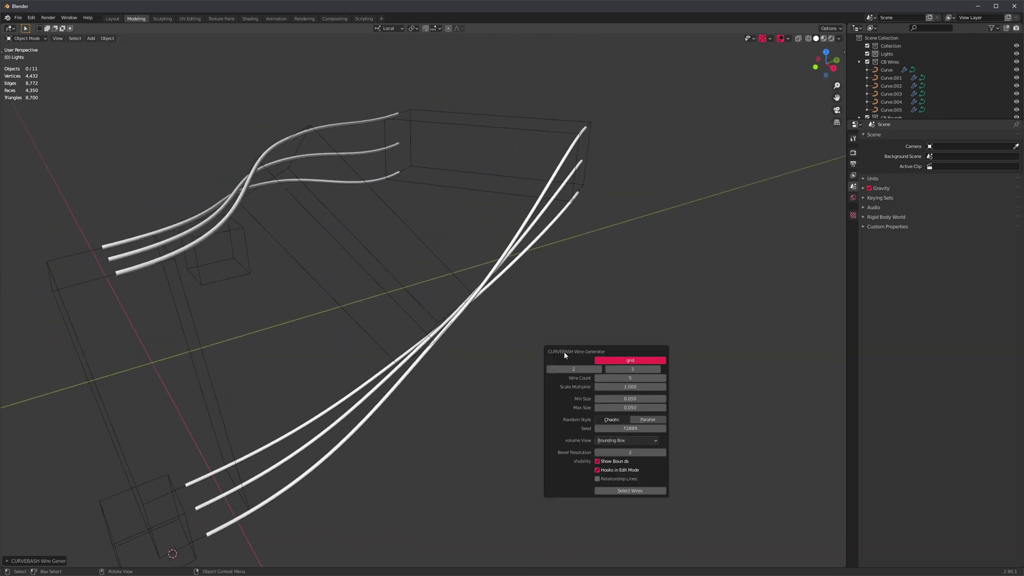
{"action": "left_click", "coordinate": [618, 362]}
{"action": "key", "text": "F9"}
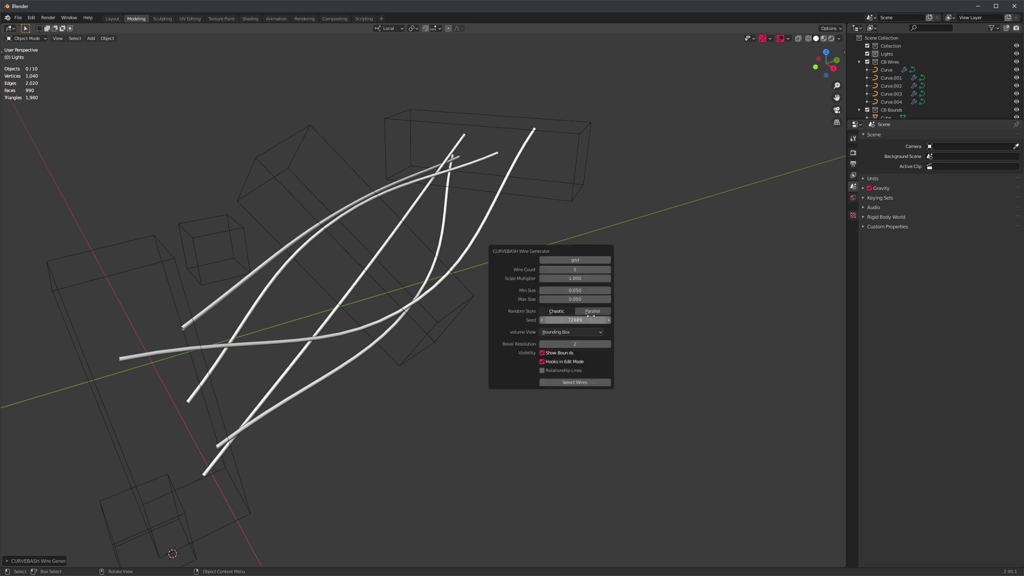
{"action": "left_click_drag", "start_coordinate": [574, 271], "coordinate": [603, 271]}
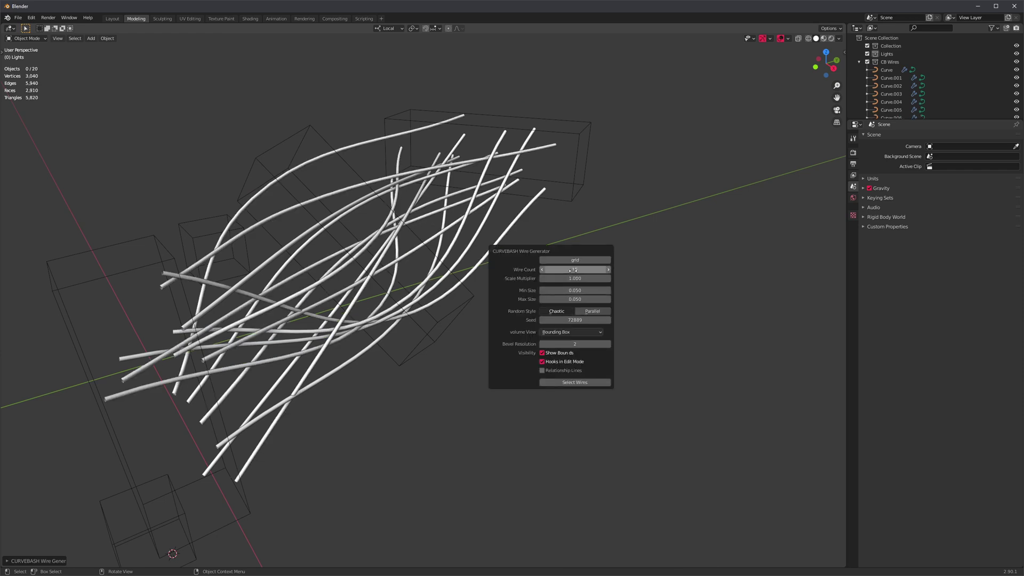
- Switch the wires to a grid arrangement and set the first grid count to 33
{"action": "left_click", "coordinate": [575, 260]}
{"action": "middle_click_drag", "start_coordinate": [508, 206], "coordinate": [589, 314]}
{"action": "key", "text": "F9"}
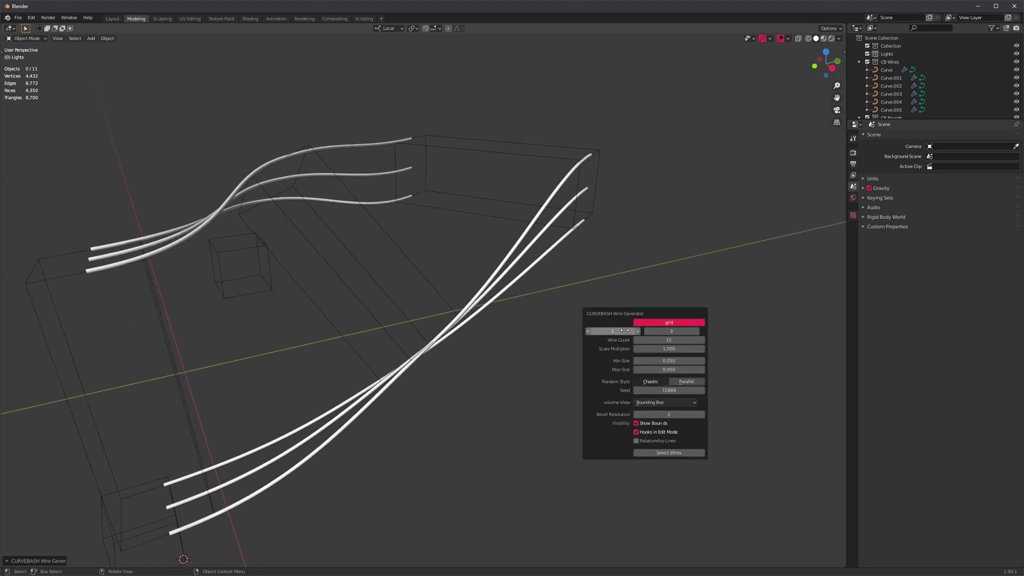
{"action": "left_click_drag", "start_coordinate": [613, 331], "coordinate": [670, 331]}
{"action": "middle_click_drag", "start_coordinate": [539, 341], "coordinate": [482, 327]}
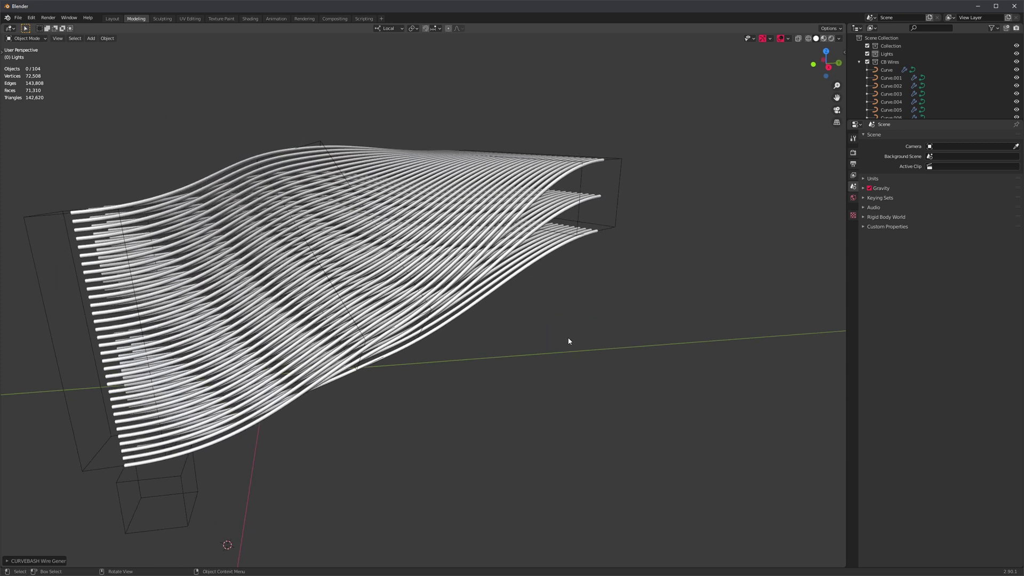
- Set the second grid count to 4
{"action": "key", "text": "F9"}
{"action": "left_click", "coordinate": [679, 359]}
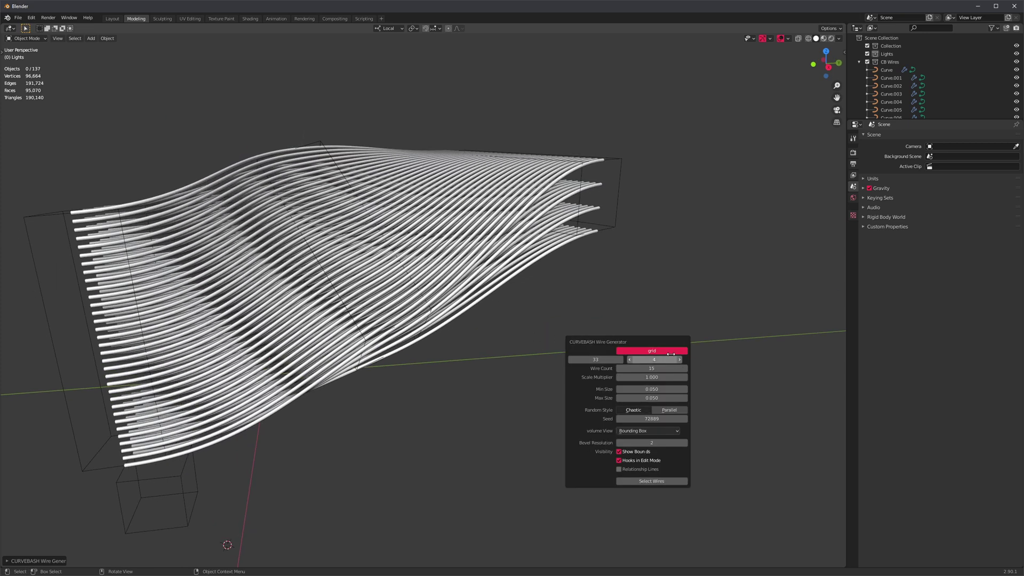
{"action": "middle_click_drag", "start_coordinate": [534, 341], "coordinate": [482, 334]}
- Increase the maximum wire size for thicker wires and set the second grid count to 3
{"action": "key", "text": "F9"}
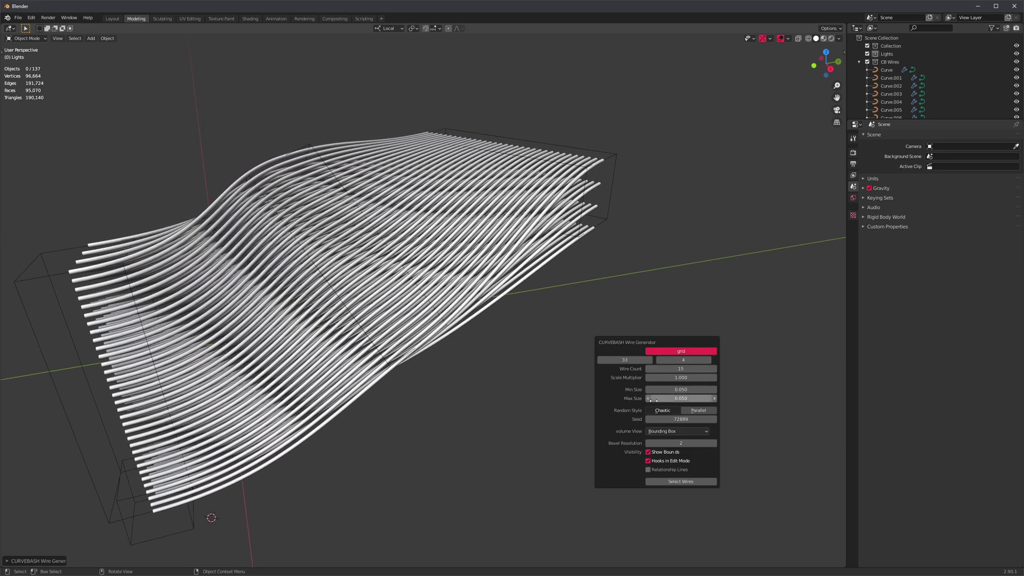
{"action": "left_click_drag", "start_coordinate": [681, 398], "coordinate": [723, 399]}
{"action": "middle_click_drag", "start_coordinate": [533, 363], "coordinate": [619, 376]}
{"action": "middle_click_drag", "start_coordinate": [576, 301], "coordinate": [473, 320]}
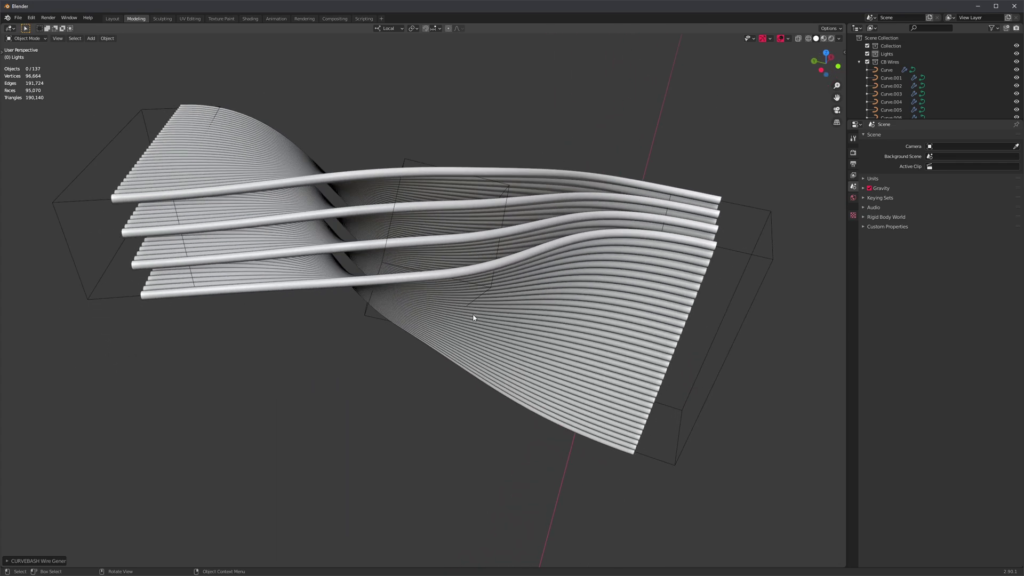
{"action": "key", "text": "F9"}
{"action": "left_click", "coordinate": [535, 336]}
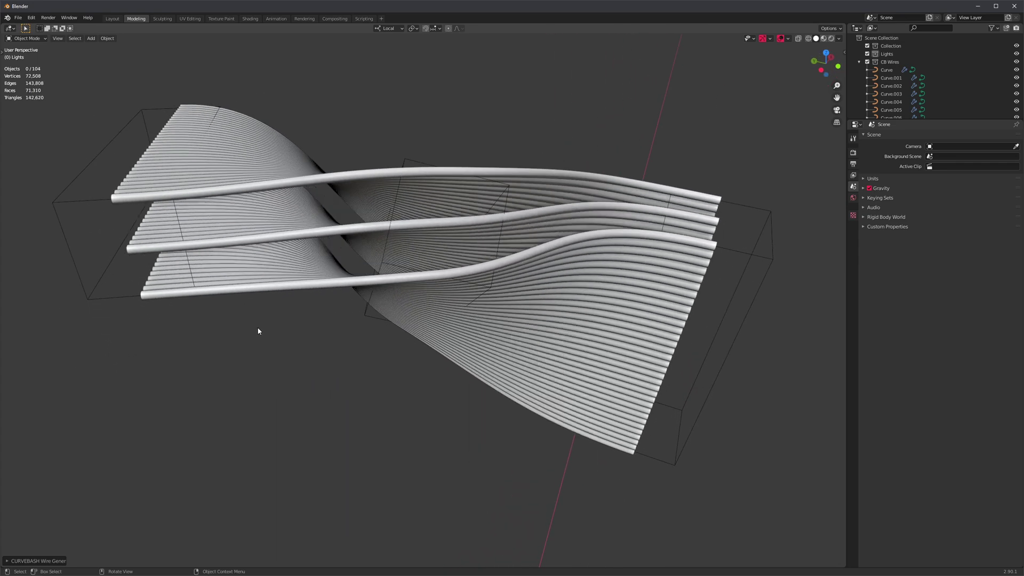
- Examine the twisted grid of wires and its control boxes from several angles
{"action": "middle_click_drag", "start_coordinate": [258, 334], "coordinate": [366, 211]}
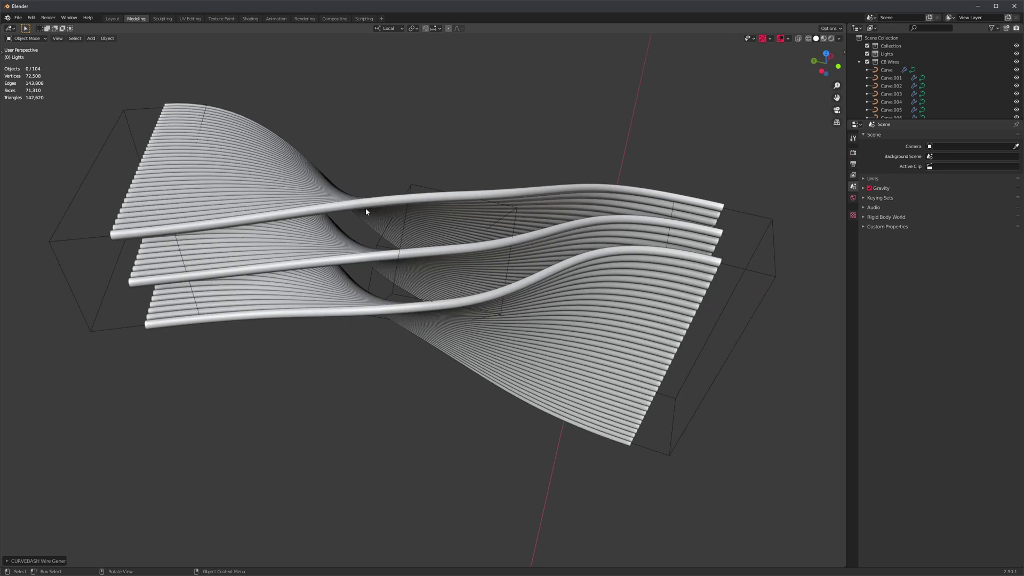
{"action": "middle_click_drag", "start_coordinate": [674, 245], "coordinate": [595, 274]}
{"action": "middle_click_drag", "start_coordinate": [305, 272], "coordinate": [196, 176]}
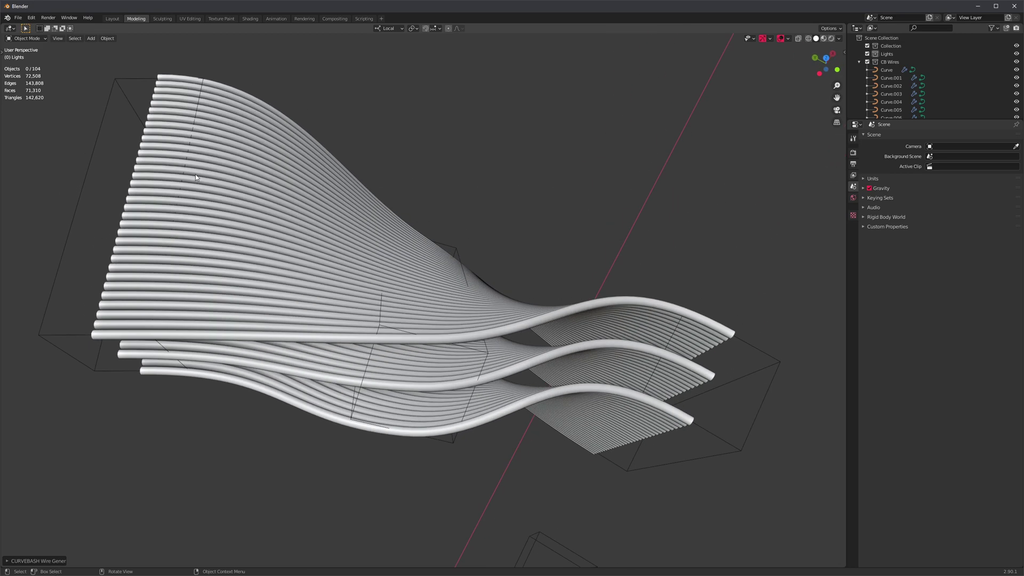
{"action": "middle_click_drag", "start_coordinate": [486, 282], "coordinate": [421, 285]}
{"action": "scroll", "coordinate": [433, 271], "scroll_direction": "up", "scroll_amount": 2}
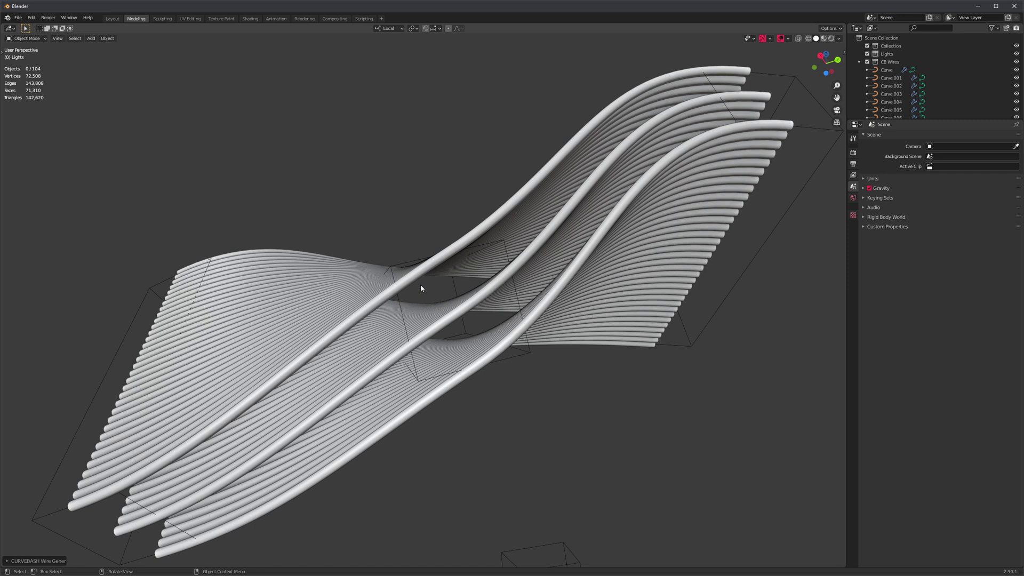
{"action": "middle_click_drag", "start_coordinate": [495, 276], "coordinate": [509, 290]}
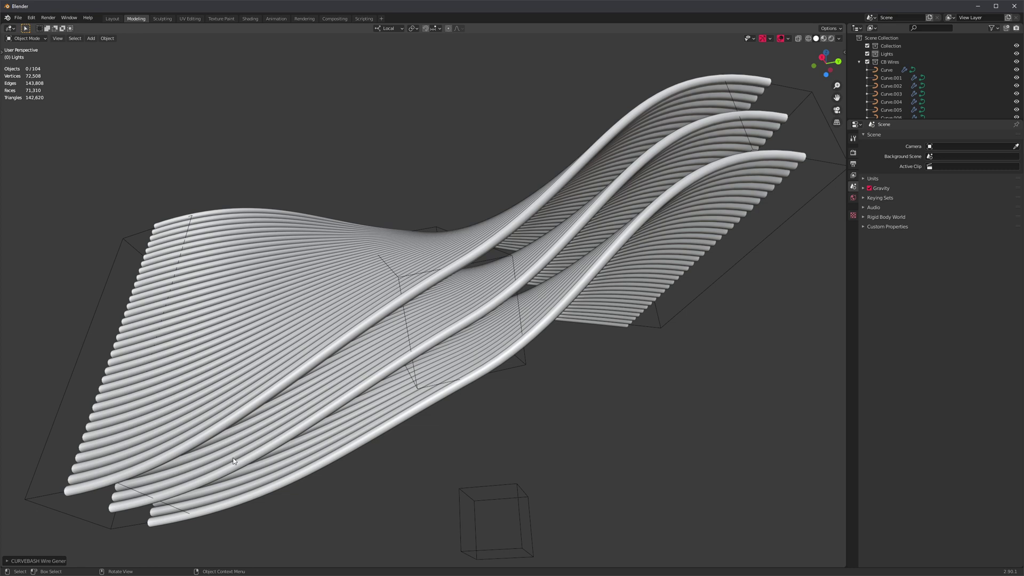
{"action": "middle_click_drag", "start_coordinate": [707, 144], "coordinate": [558, 228]}
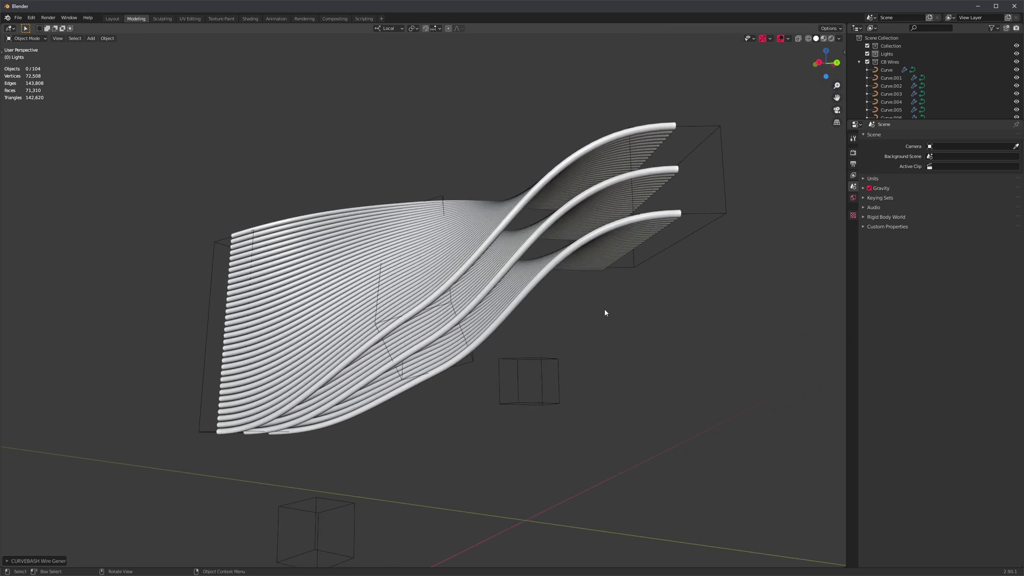
{"action": "scroll", "coordinate": [445, 337], "scroll_direction": "up", "scroll_amount": 1}
- Scale down the middle control box to narrow the wire grid at its centre
{"action": "middle_click_drag", "start_coordinate": [444, 336], "coordinate": [572, 377]}
{"action": "left_click", "coordinate": [486, 302]}
{"action": "key", "text": "s"}
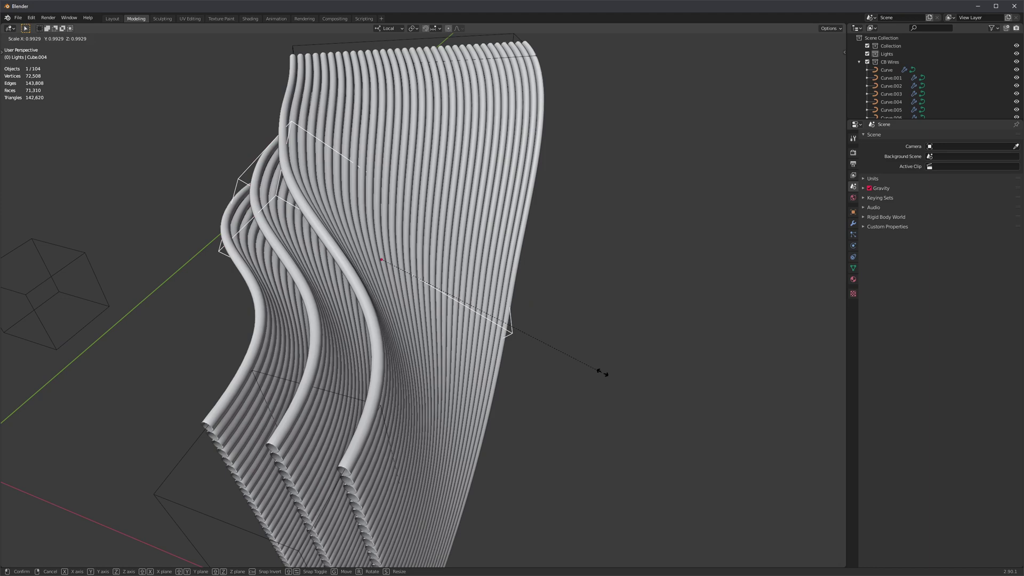
{"action": "left_click", "coordinate": [541, 350]}
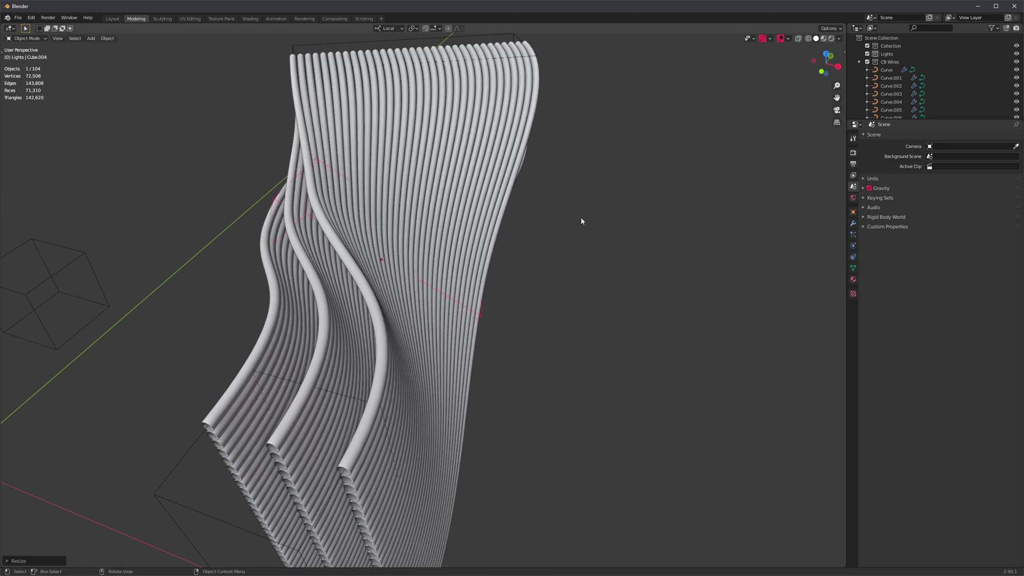
- Scale up the horizontal end box to spread the wires apart at that end
{"action": "scroll", "coordinate": [581, 222], "scroll_direction": "down", "scroll_amount": 3}
{"action": "middle_click_drag", "start_coordinate": [582, 221], "coordinate": [555, 194]}
{"action": "left_click", "coordinate": [578, 186]}
{"action": "middle_click_drag", "start_coordinate": [587, 236], "coordinate": [592, 243]}
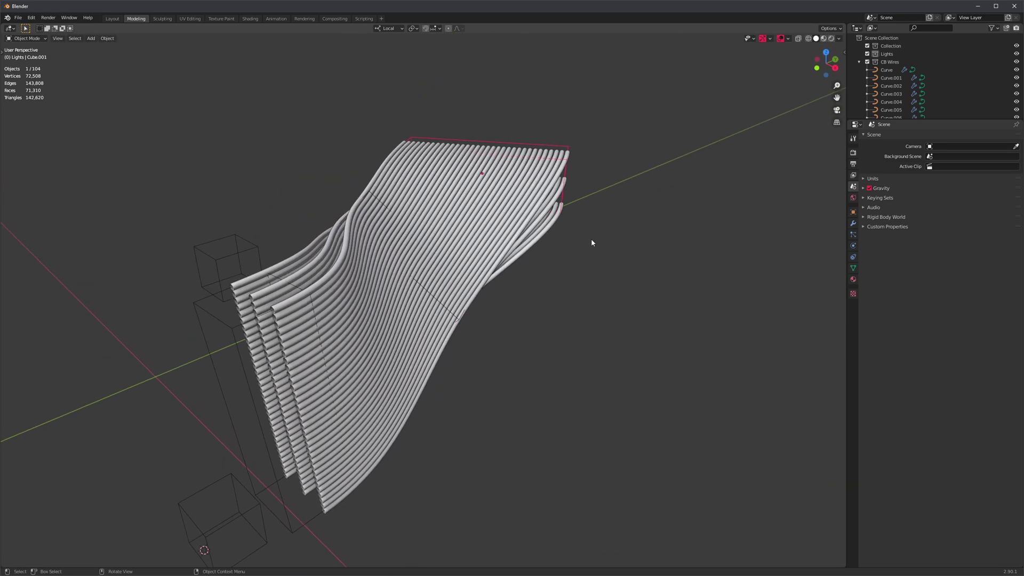
{"action": "key", "text": "s"}
{"action": "left_click", "coordinate": [647, 244]}
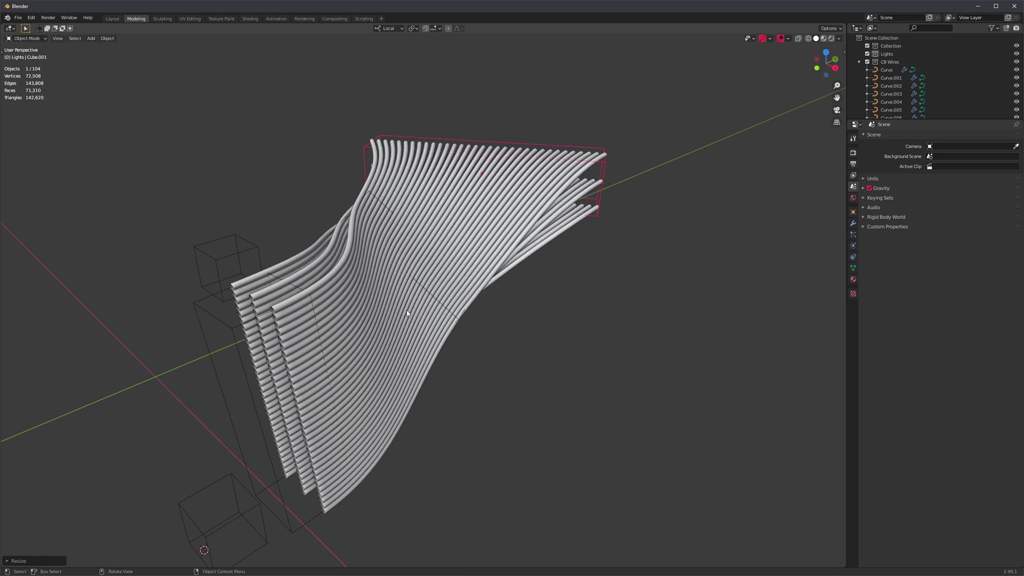
- Scale up the vertical end box along its local X axis to stretch that end of the wire grid
{"action": "left_click", "coordinate": [230, 325]}
{"action": "key", "text": "s"}
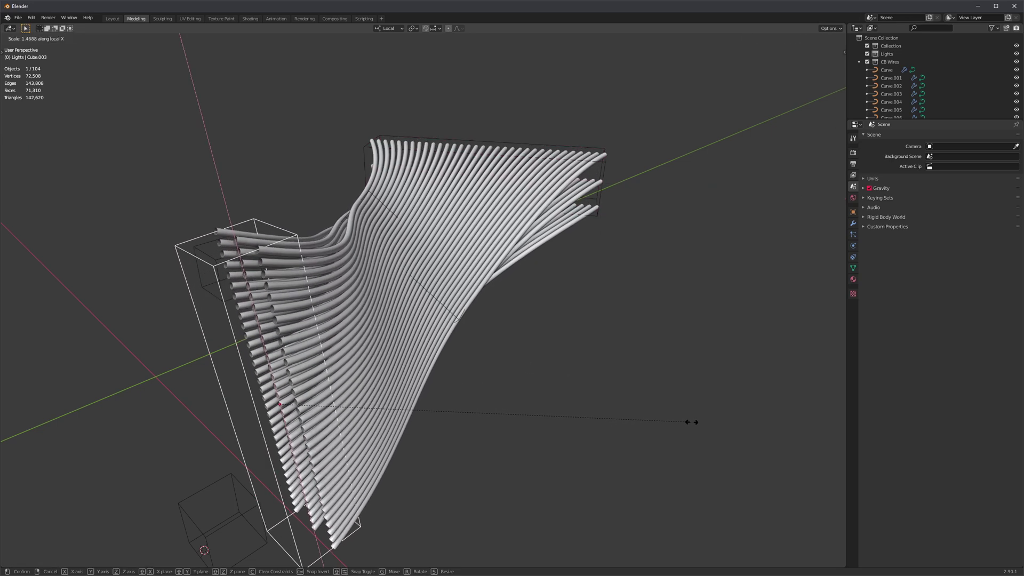
{"action": "left_click", "coordinate": [667, 406]}
{"action": "middle_click_drag", "start_coordinate": [614, 356], "coordinate": [396, 257]}
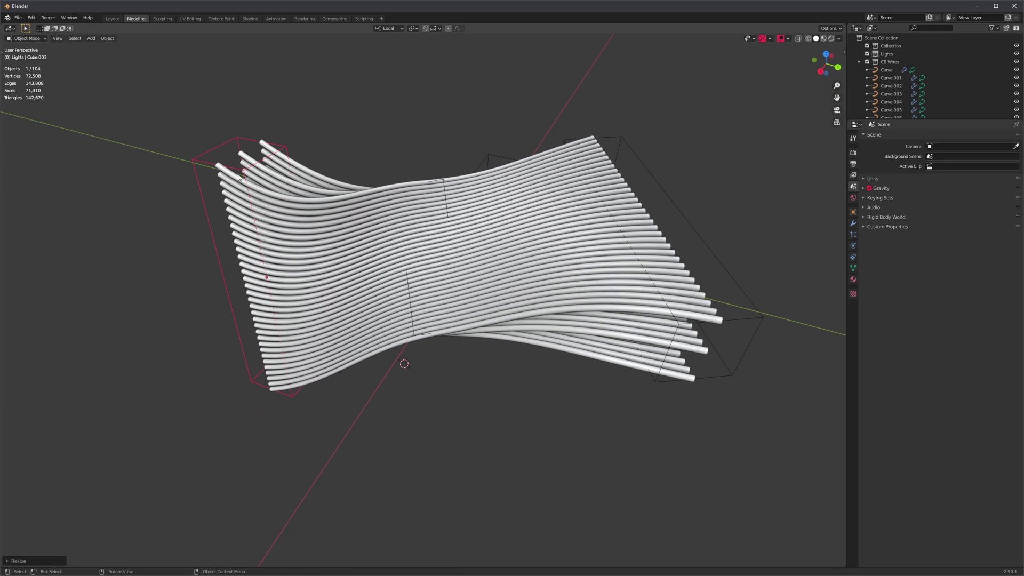
{"action": "middle_click_drag", "start_coordinate": [615, 137], "coordinate": [596, 336]}
- Remove the generated wires and delete the vertical end box
{"action": "key", "text": "ctrl+n"}
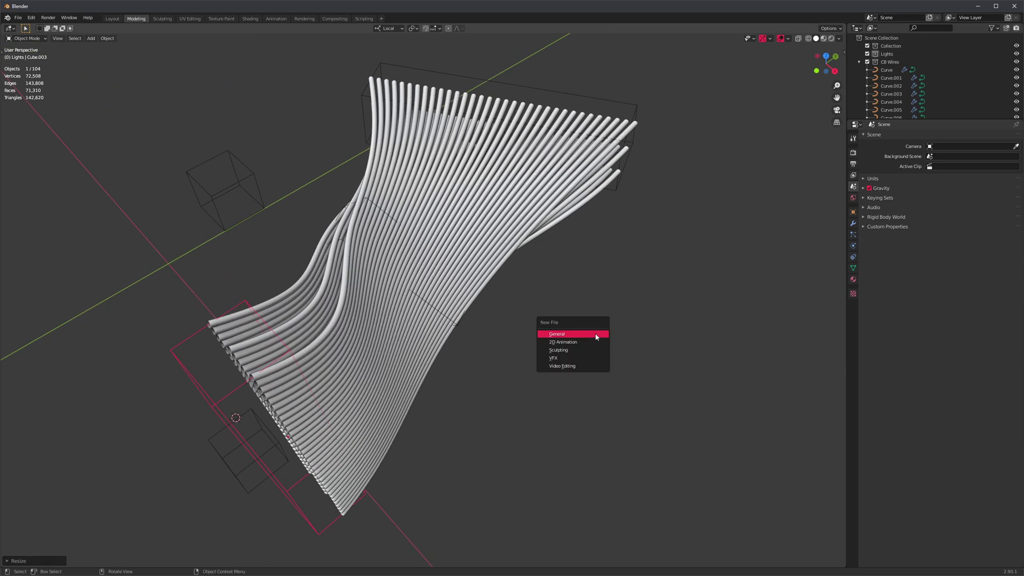
{"action": "left_click", "coordinate": [597, 336]}
{"action": "left_click", "coordinate": [536, 312]}
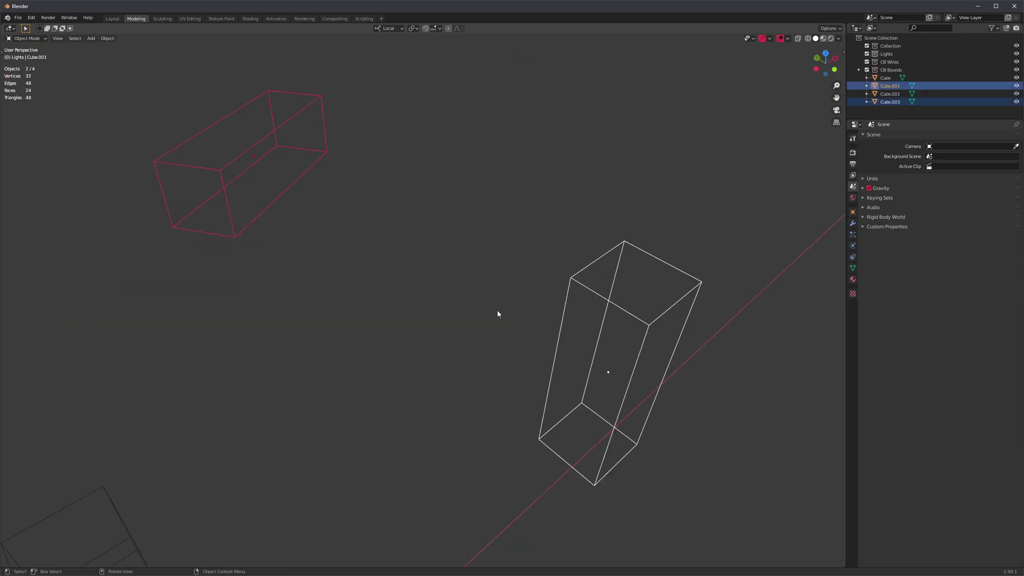
{"action": "middle_click_drag", "start_coordinate": [497, 311], "coordinate": [526, 309]}
{"action": "key", "text": "x"}
{"action": "left_click", "coordinate": [623, 229]}
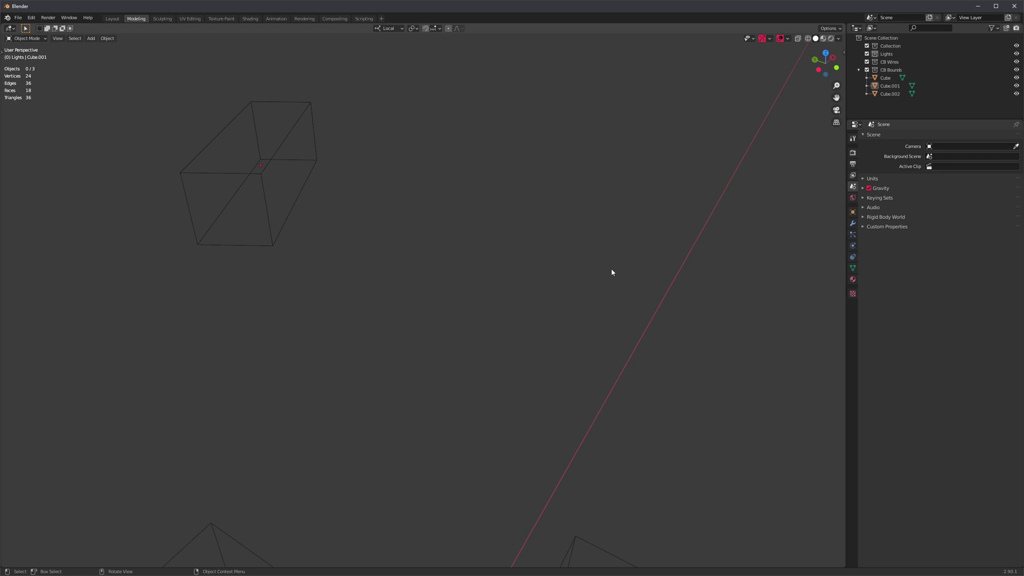
- Duplicate the remaining elongated box twice, placing the copies beside and below it in a curved arrangement
{"action": "left_click", "coordinate": [263, 172]}
{"action": "middle_click_drag", "start_coordinate": [262, 172], "coordinate": [366, 156]}
{"action": "key", "text": "shift+d"}
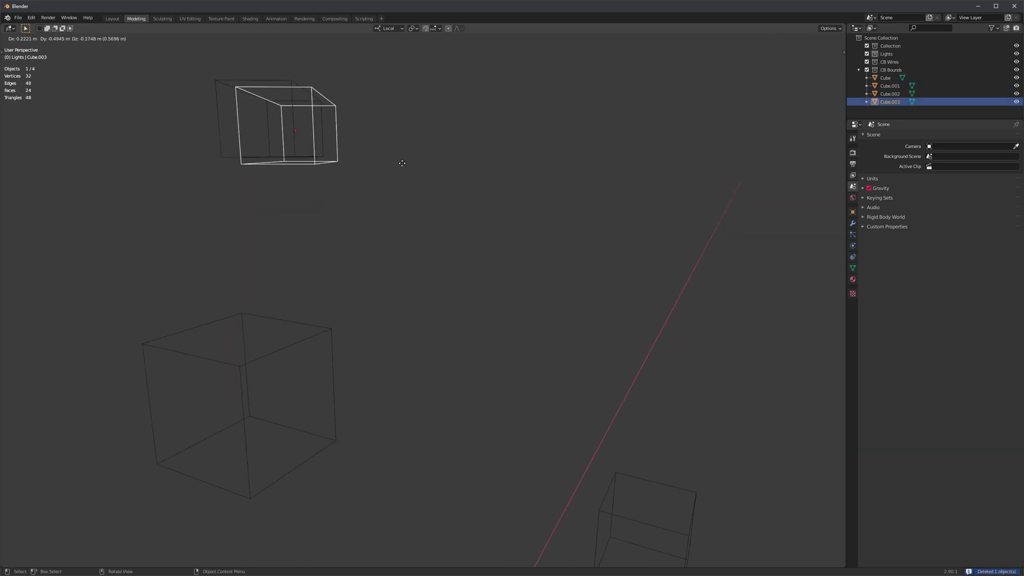
{"action": "left_click", "coordinate": [543, 227]}
{"action": "key", "text": "shift+d"}
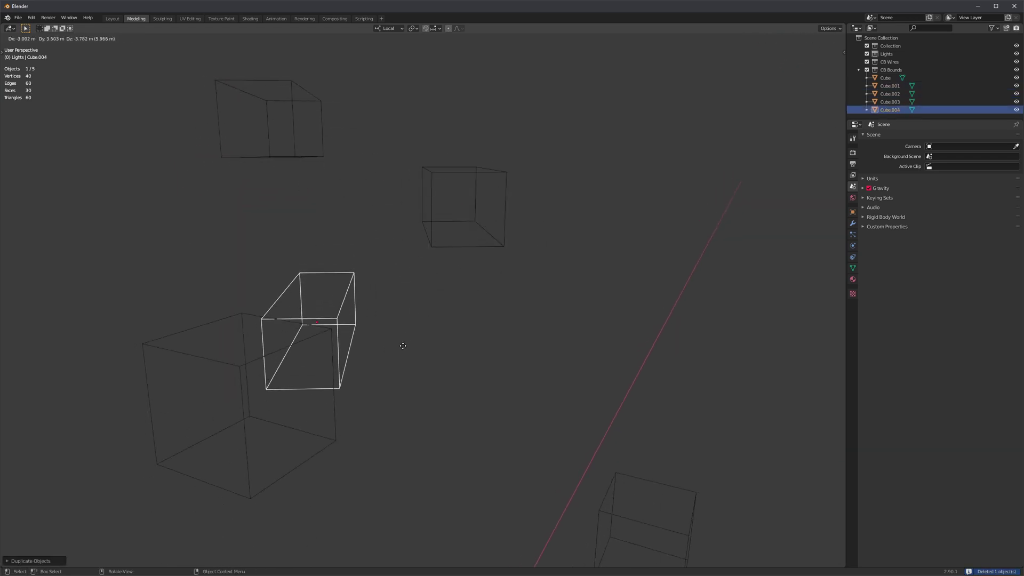
{"action": "left_click", "coordinate": [409, 348]}
{"action": "middle_click_drag", "start_coordinate": [409, 347], "coordinate": [517, 288]}
- Generate wires through the three elongated boxes with the Wire Generator and open its settings
{"action": "left_click_drag", "start_coordinate": [527, 104], "coordinate": [311, 315]}
{"action": "key", "text": "shift+a"}
{"action": "mouse_move", "coordinate": [578, 228]}
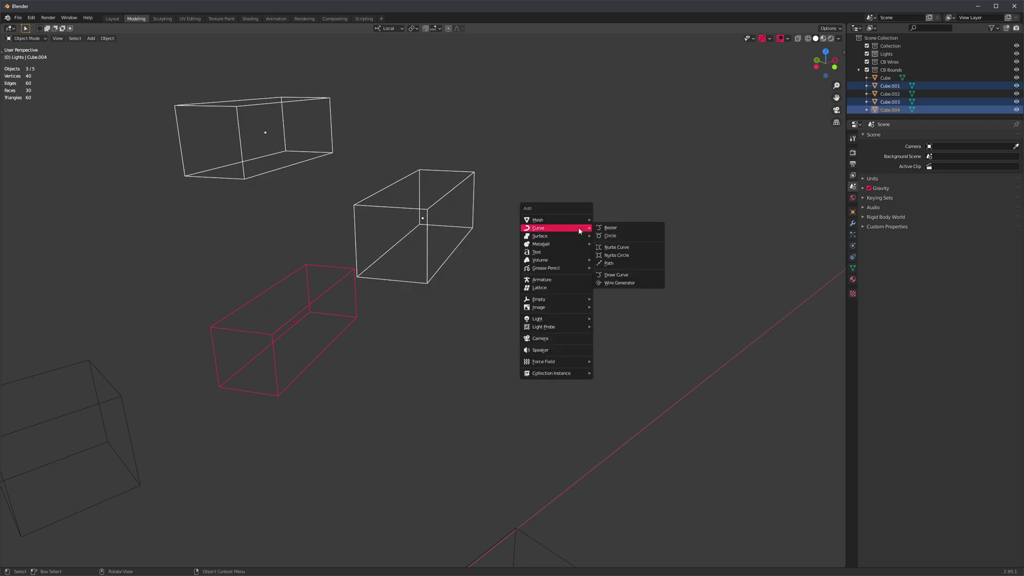
{"action": "left_click", "coordinate": [631, 284]}
{"action": "key", "text": "F9"}
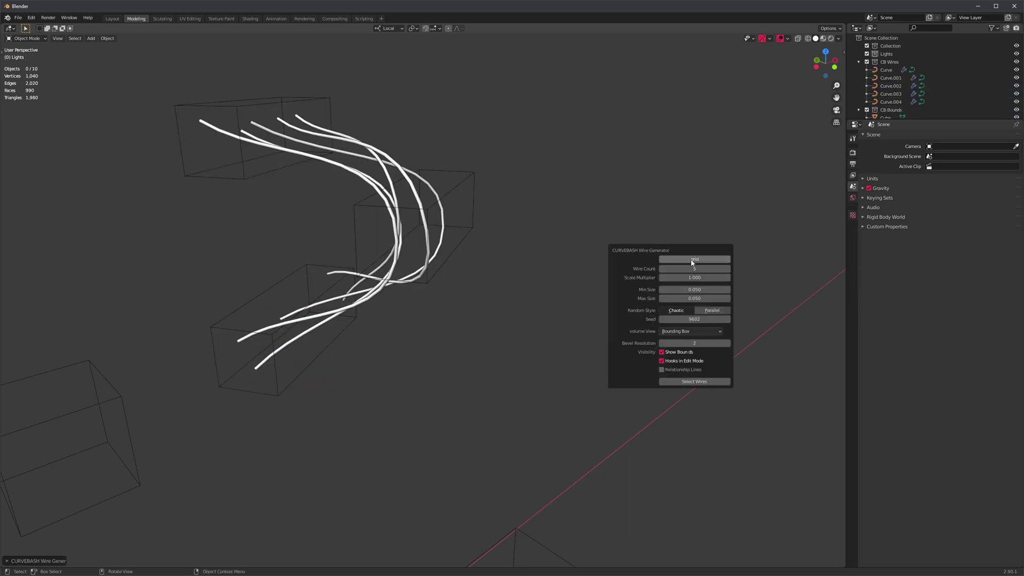
- Arrange the wires as a grid and raise the grid counts to form three dense layers
{"action": "left_click", "coordinate": [695, 259]}
{"action": "mouse_move", "coordinate": [638, 268]}
{"action": "left_mouse_down"}
{"action": "mouse_move", "coordinate": [661, 268]}
{"action": "mouse_move", "coordinate": [646, 268]}
{"action": "left_mouse_up"}
{"action": "mouse_move", "coordinate": [438, 276]}
{"action": "middle_mouse_down"}
{"action": "mouse_move", "coordinate": [412, 297]}
{"action": "mouse_move", "coordinate": [437, 295]}
{"action": "middle_mouse_up"}
{"action": "key", "text": "F9"}
{"action": "left_click_drag", "start_coordinate": [525, 353], "coordinate": [531, 353]}
{"action": "middle_click_drag", "start_coordinate": [457, 244], "coordinate": [479, 235]}
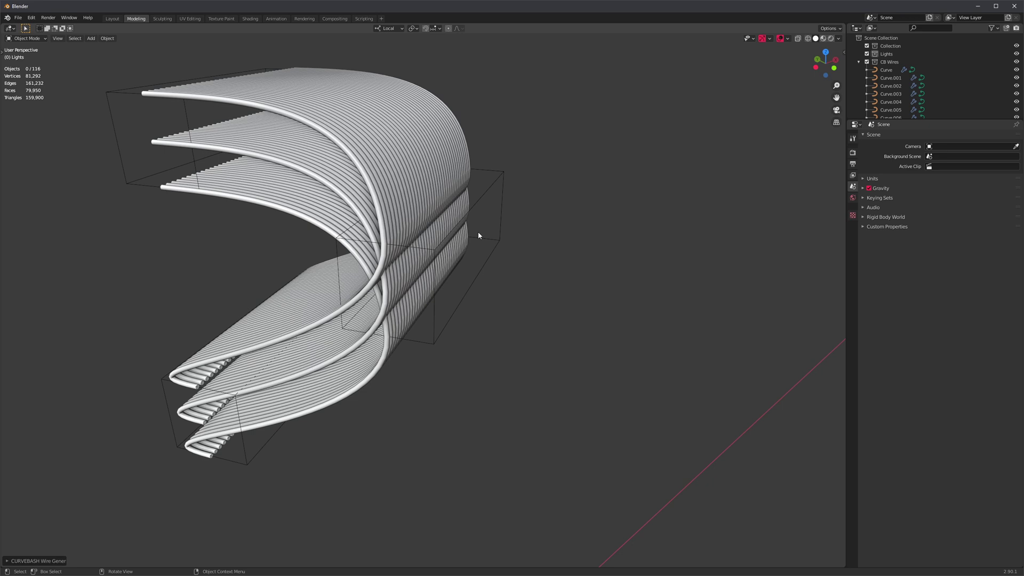
- Rotate the middle control box about its local X axis to reorient the bend of the wire layers
{"action": "left_click", "coordinate": [493, 188]}
{"action": "key", "text": "r"}
{"action": "key", "text": "x"}
{"action": "key", "text": "x"}
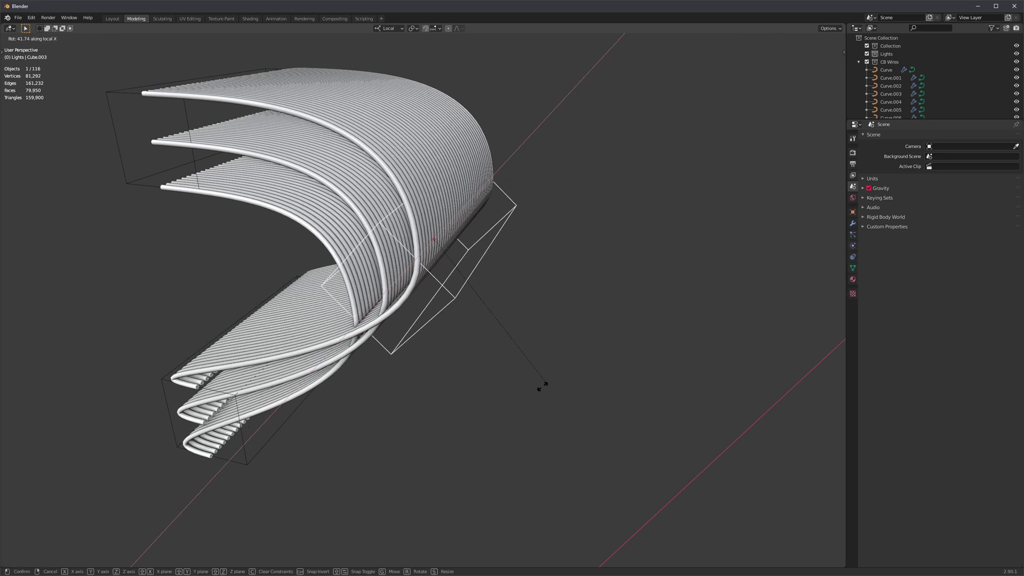
{"action": "left_click", "coordinate": [407, 377]}
{"action": "middle_click_drag", "start_coordinate": [407, 377], "coordinate": [546, 278]}
{"action": "left_click", "coordinate": [545, 277]}
- Select all the wires and apply the Chain array preset with Curve Basher, enlarging the chain links
{"action": "middle_click_drag", "start_coordinate": [283, 205], "coordinate": [338, 194], "text": "alt"}
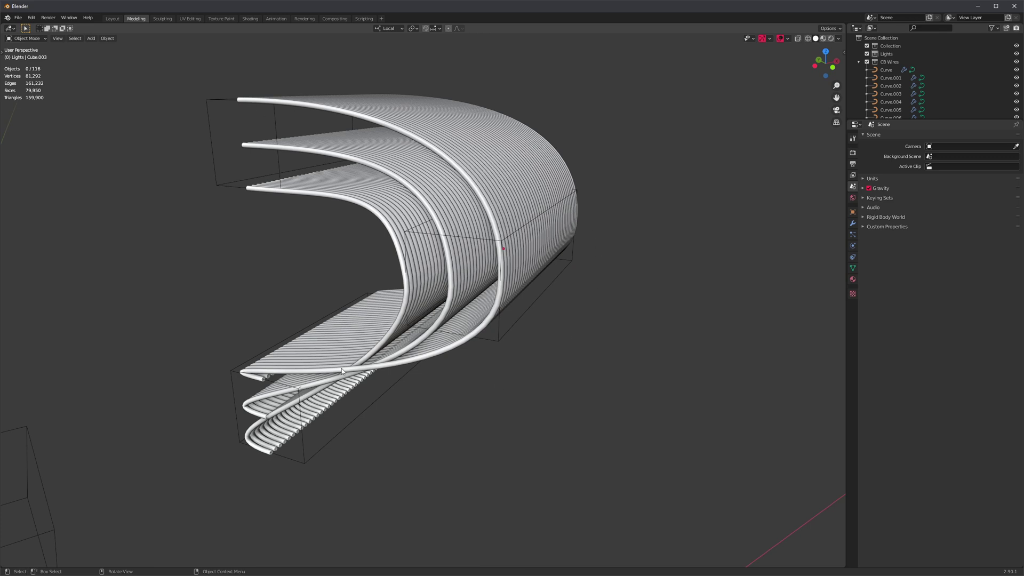
{"action": "middle_click_drag", "start_coordinate": [342, 371], "coordinate": [533, 277]}
{"action": "left_click_drag", "start_coordinate": [532, 277], "coordinate": [210, 212]}
{"action": "middle_click_drag", "start_coordinate": [210, 213], "coordinate": [610, 264]}
{"action": "key", "text": "ctrl+shift+alt+w"}
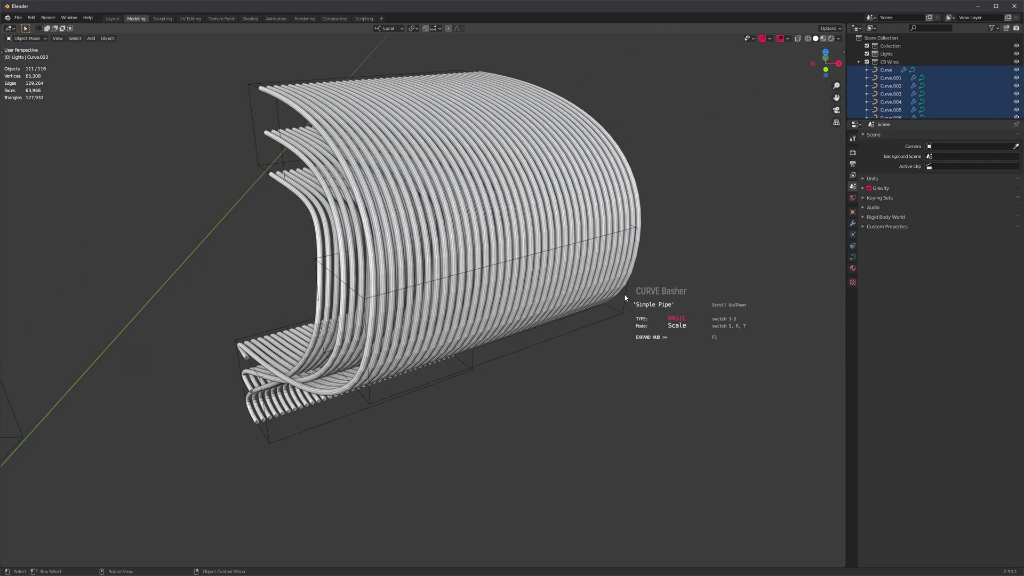
{"action": "scroll", "coordinate": [625, 296], "scroll_direction": "down", "scroll_amount": 2}
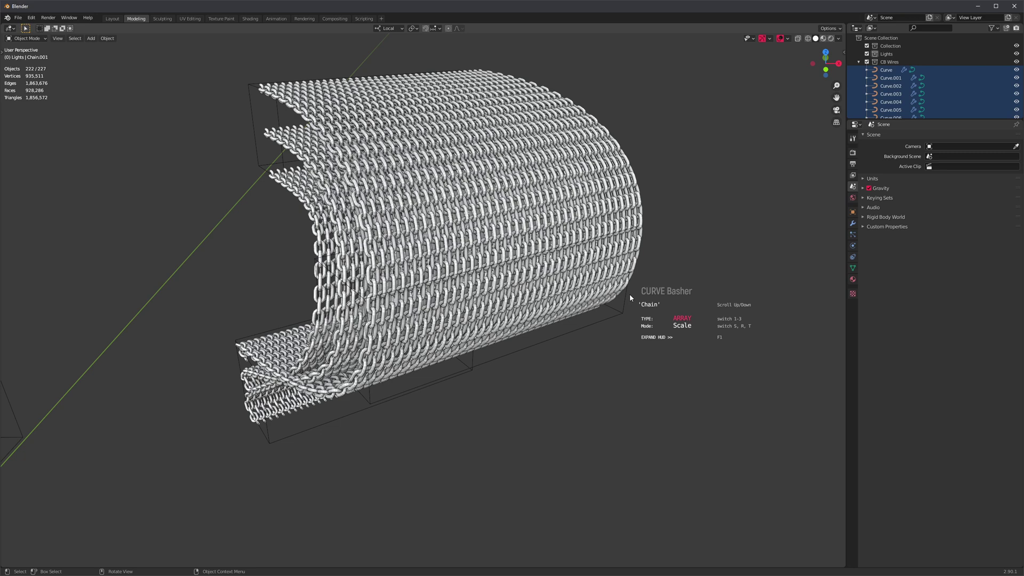
{"action": "scroll", "coordinate": [623, 298], "scroll_direction": "up", "scroll_amount": 3, "text": "ctrl"}
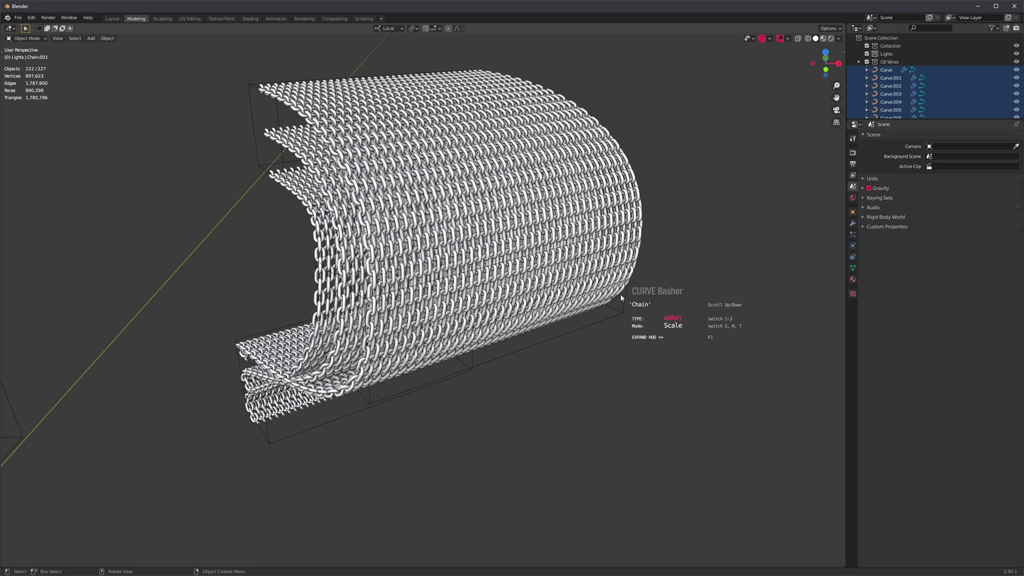
{"action": "mouse_move", "coordinate": [681, 292]}
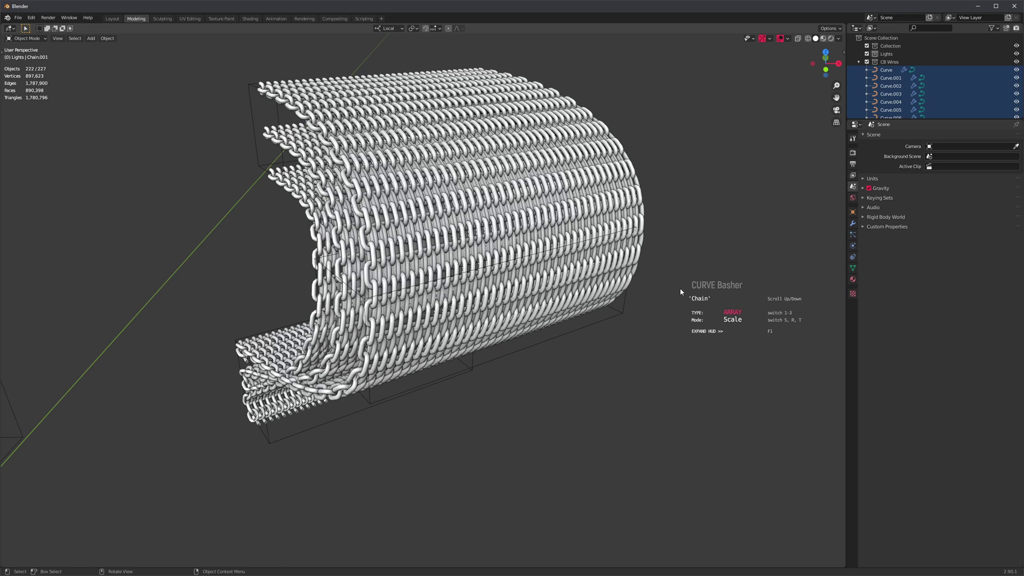
- Cycle past Mesh Pipe to the Long Segmented array preset, apply it to the wires and deselect everything
{"action": "scroll", "coordinate": [681, 291], "scroll_direction": "down", "scroll_amount": 1}
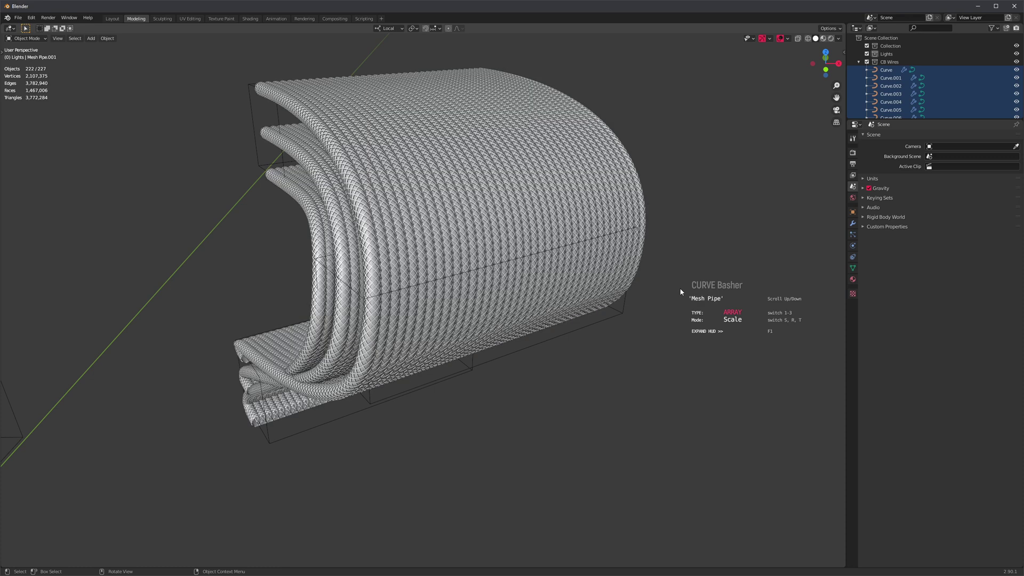
{"action": "scroll", "coordinate": [681, 292], "scroll_direction": "down", "scroll_amount": 1}
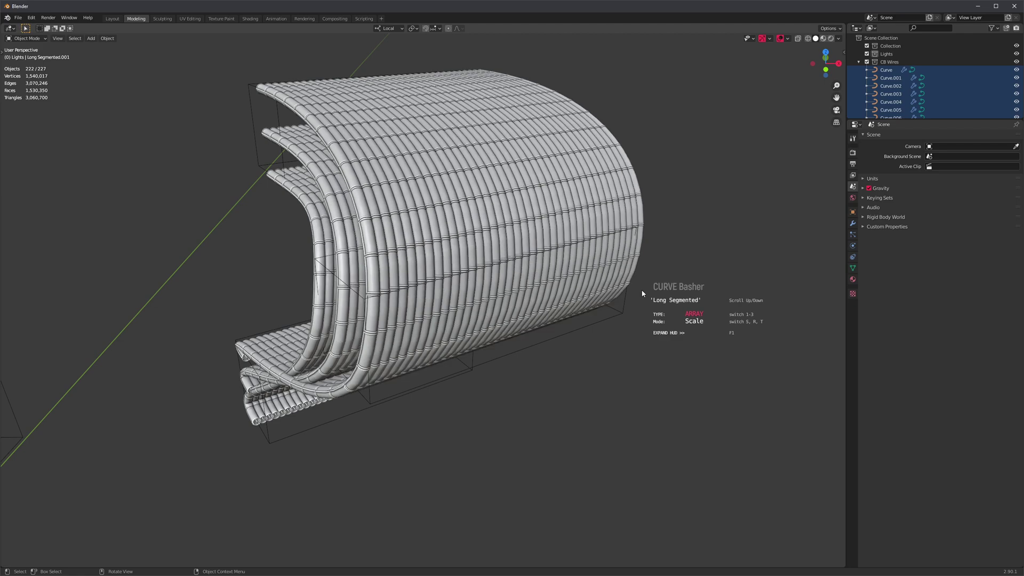
{"action": "left_click", "coordinate": [642, 294]}
{"action": "right_click_drag", "start_coordinate": [665, 279], "coordinate": [661, 331], "text": "alt"}
{"action": "left_click", "coordinate": [738, 415]}
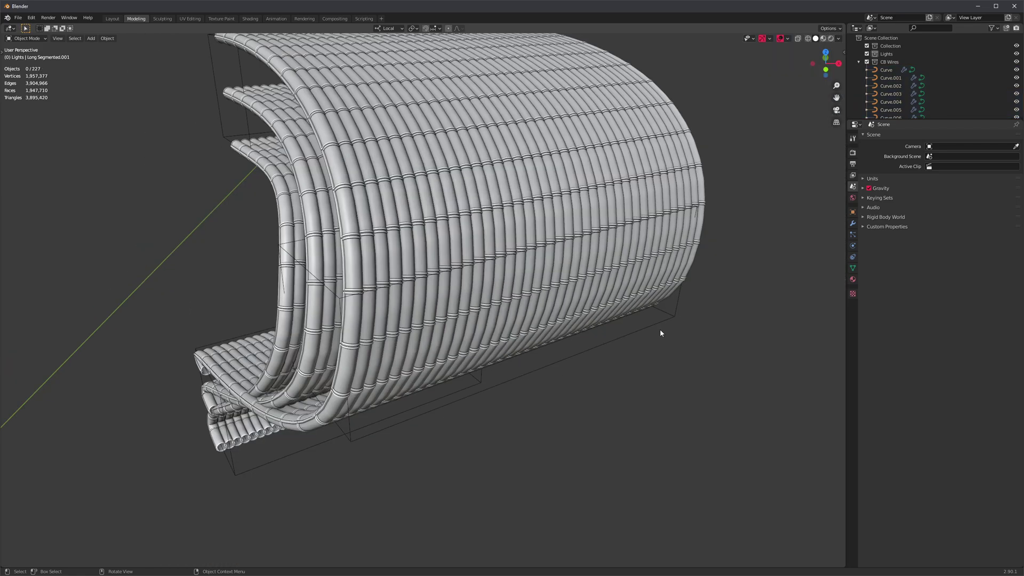
- Examine the layered segmented pipes from several angles
{"action": "left_click_drag", "start_coordinate": [661, 330], "coordinate": [580, 255], "text": "alt"}
{"action": "middle_click_drag", "start_coordinate": [580, 251], "coordinate": [537, 287]}
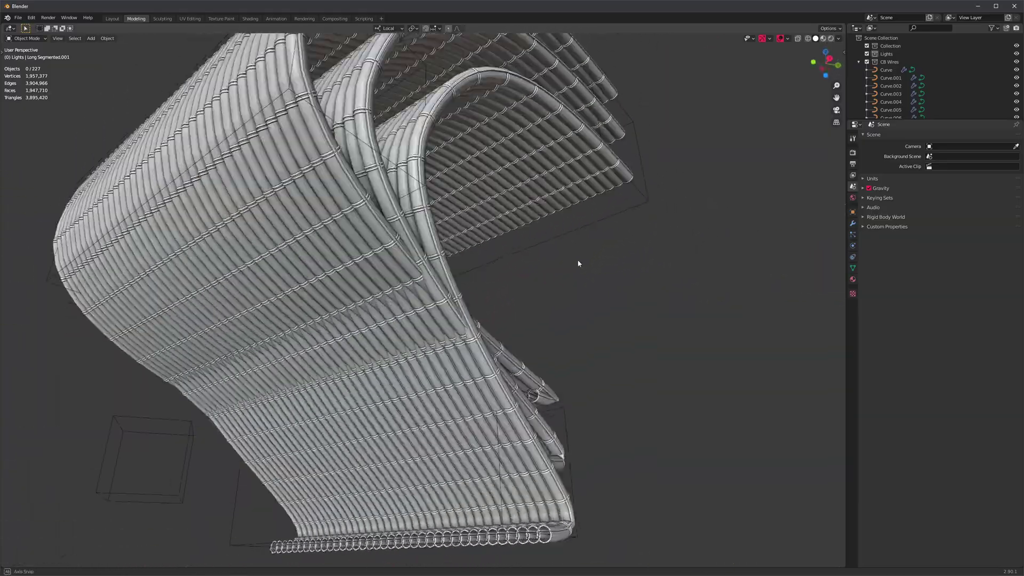
{"action": "middle_click_drag", "start_coordinate": [579, 263], "coordinate": [584, 324]}
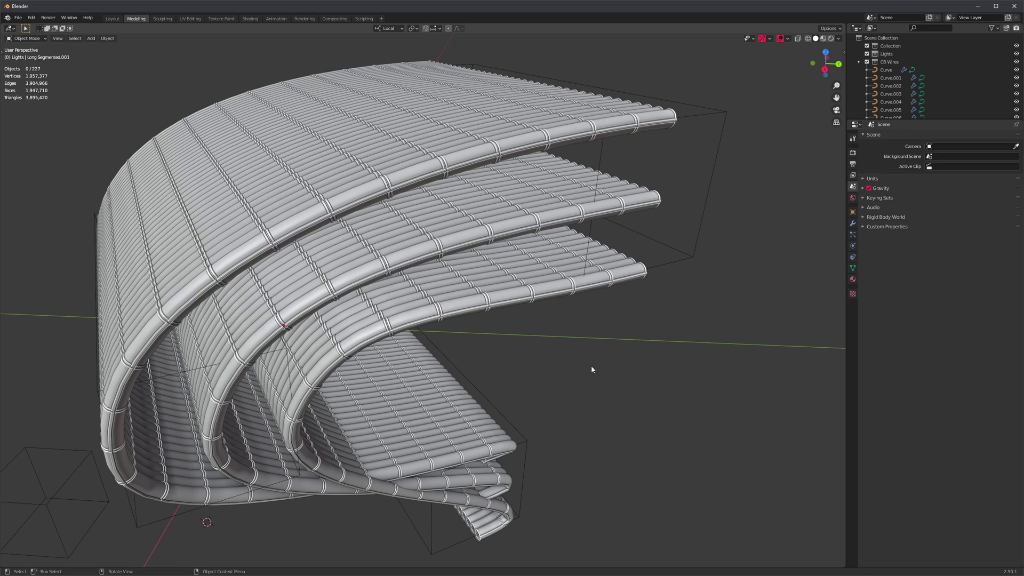
{"action": "middle_click_drag", "start_coordinate": [558, 361], "coordinate": [531, 390]}
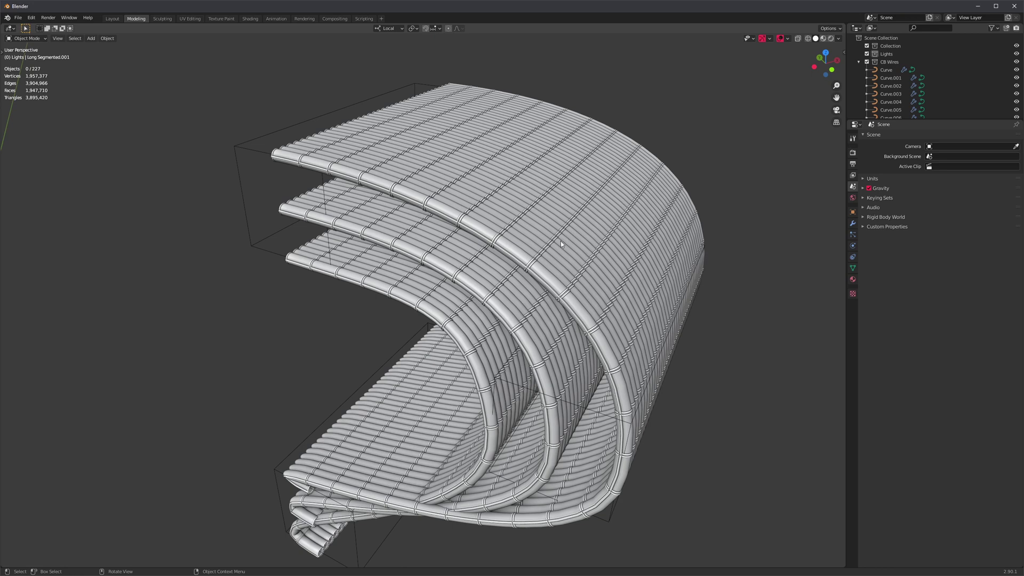
{"action": "middle_click_drag", "start_coordinate": [561, 241], "coordinate": [575, 346]}
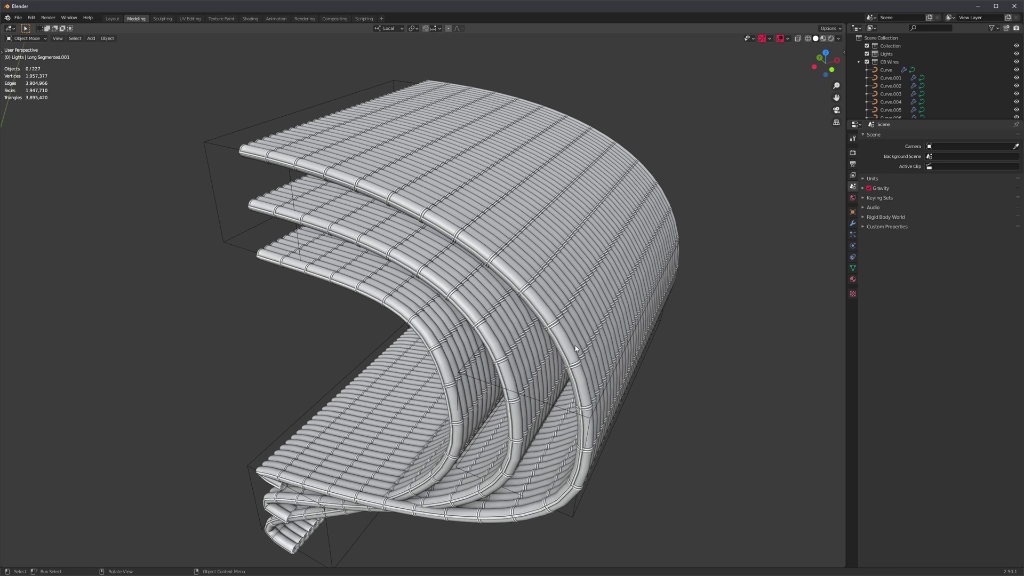